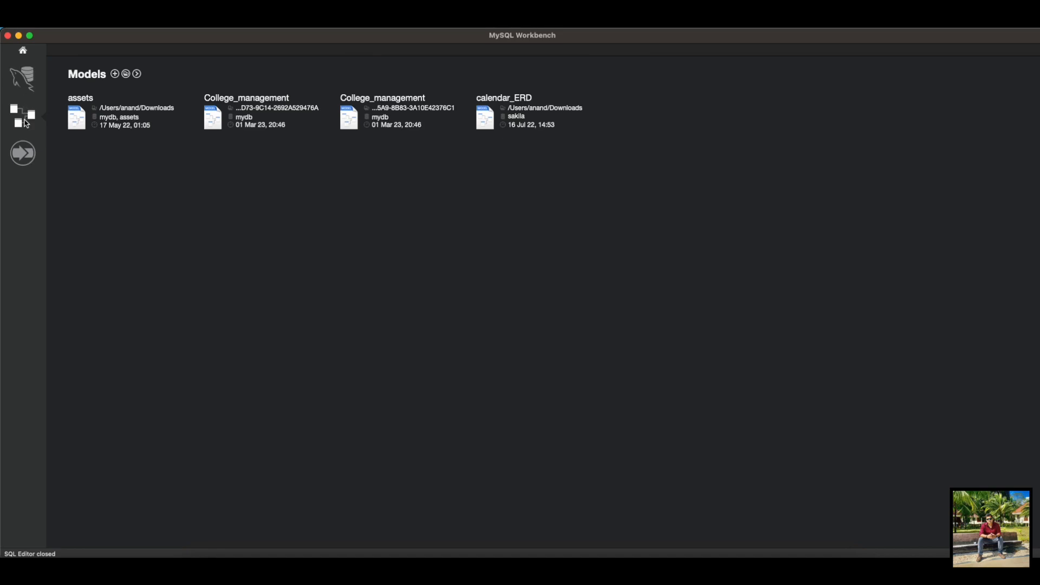
Step: Create a new model and add an EER diagram to it
click(115, 76)
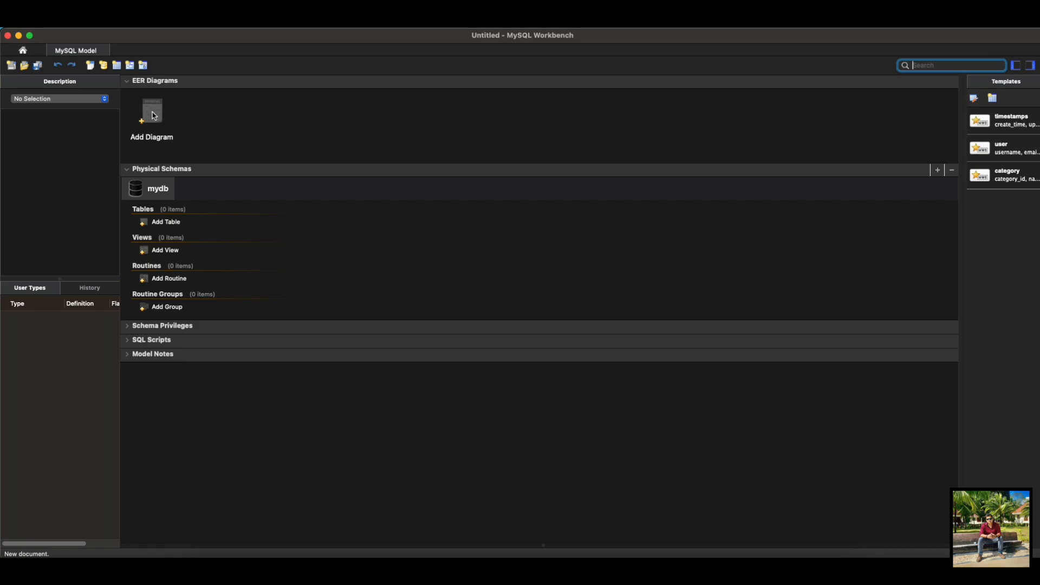
click(154, 115)
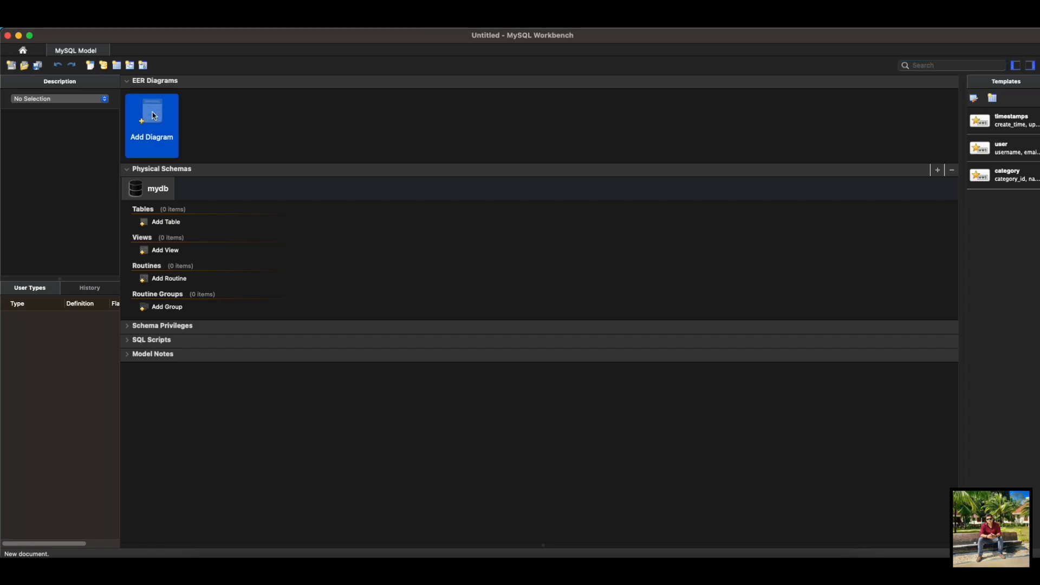
double_click(154, 115)
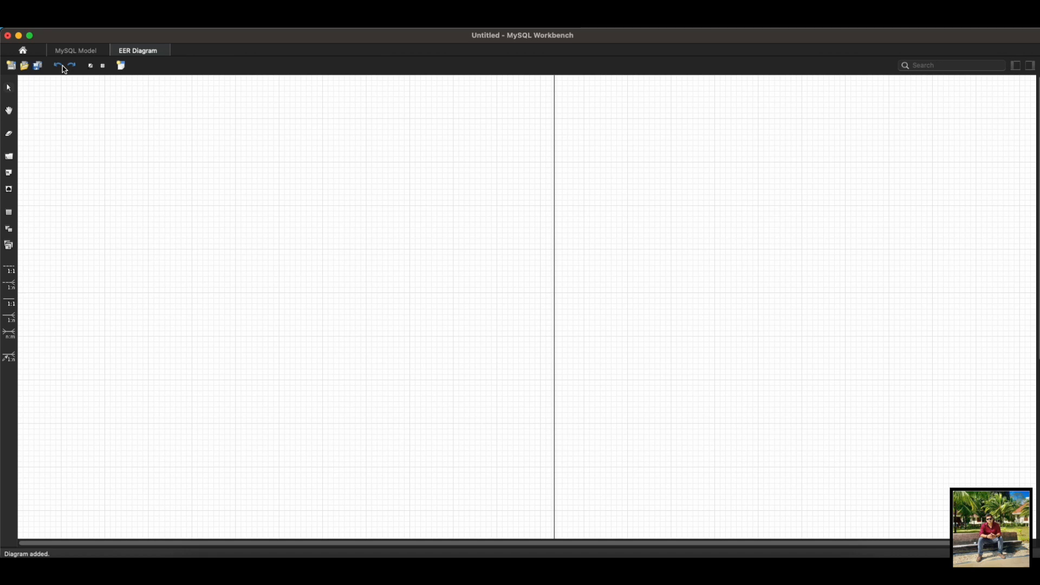
click(91, 67)
click(91, 67)
click(91, 67)
click(91, 67)
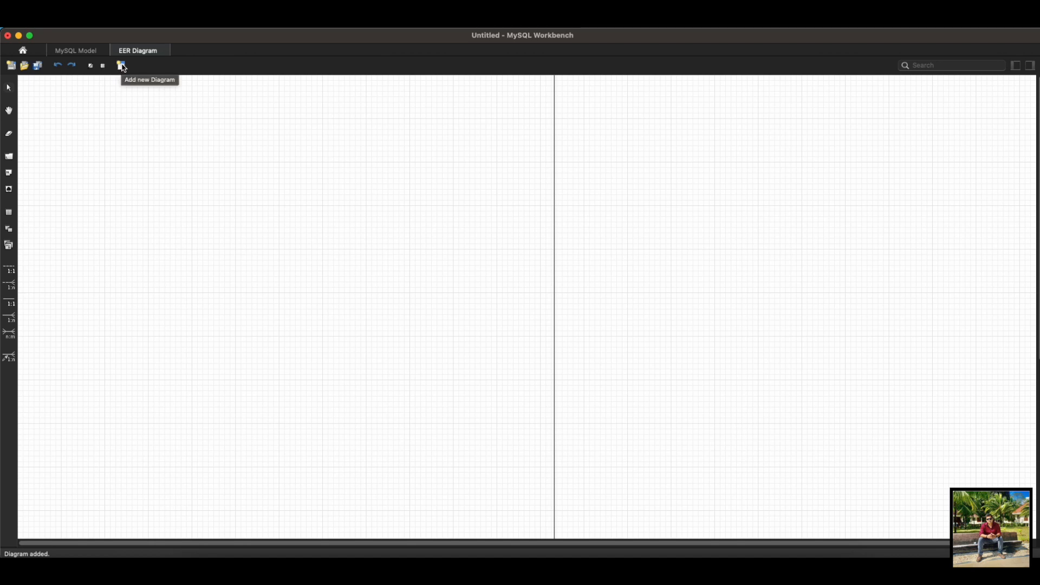
click(82, 51)
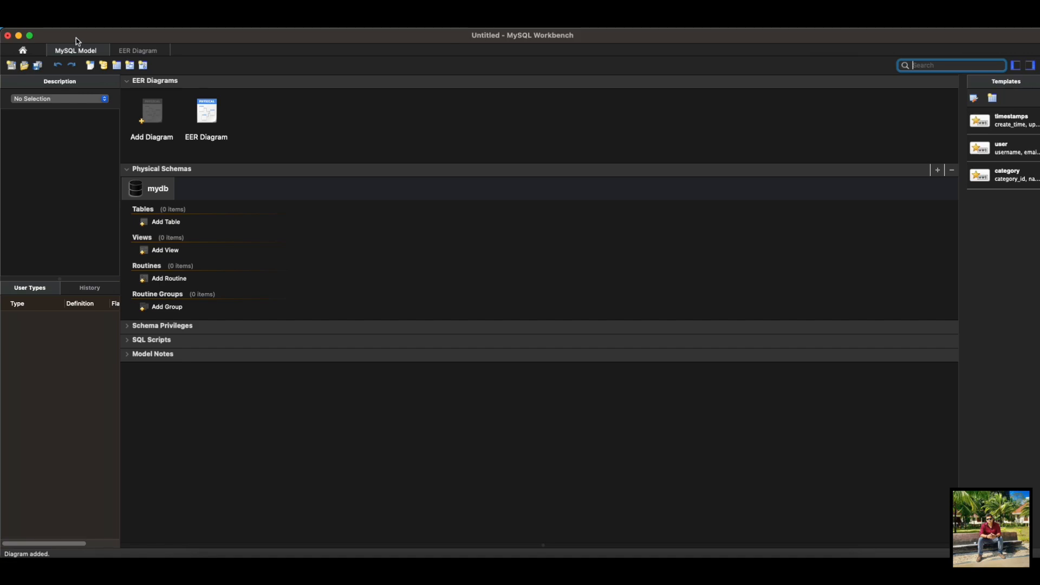
click(120, 52)
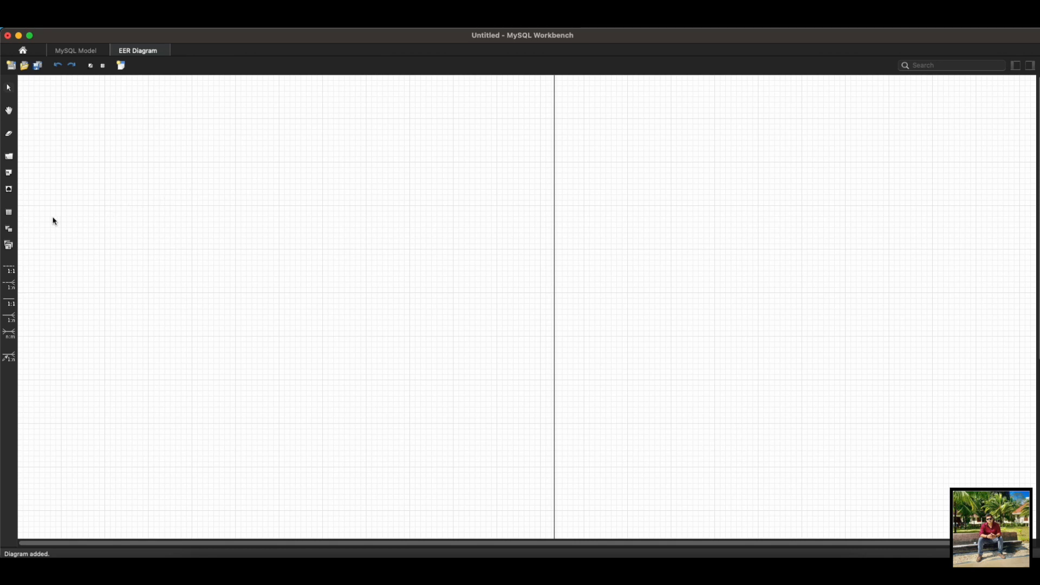
Step: Place a new table near the upper-left area of the diagram and name it users
click(9, 212)
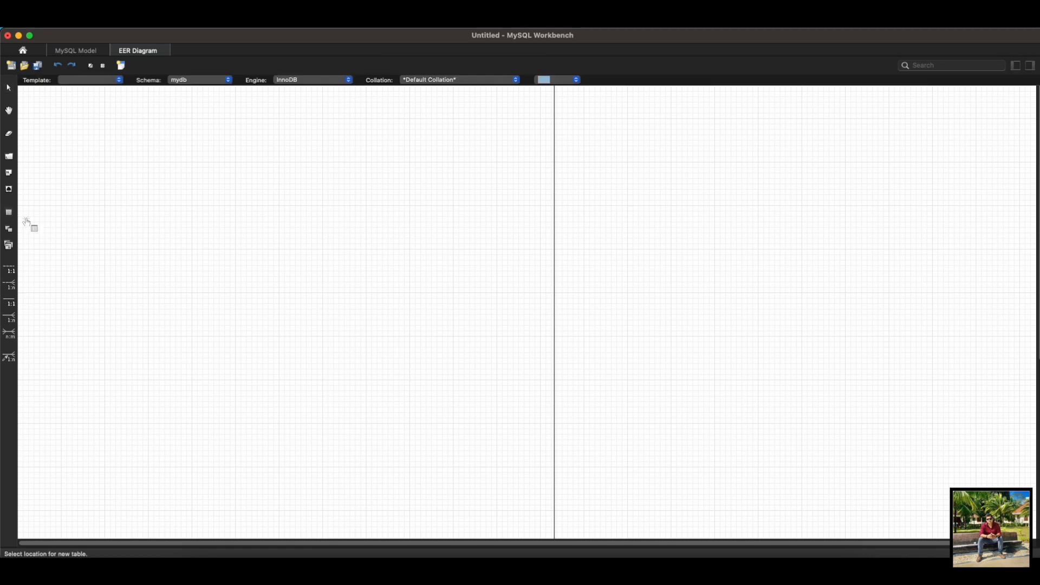
click(150, 136)
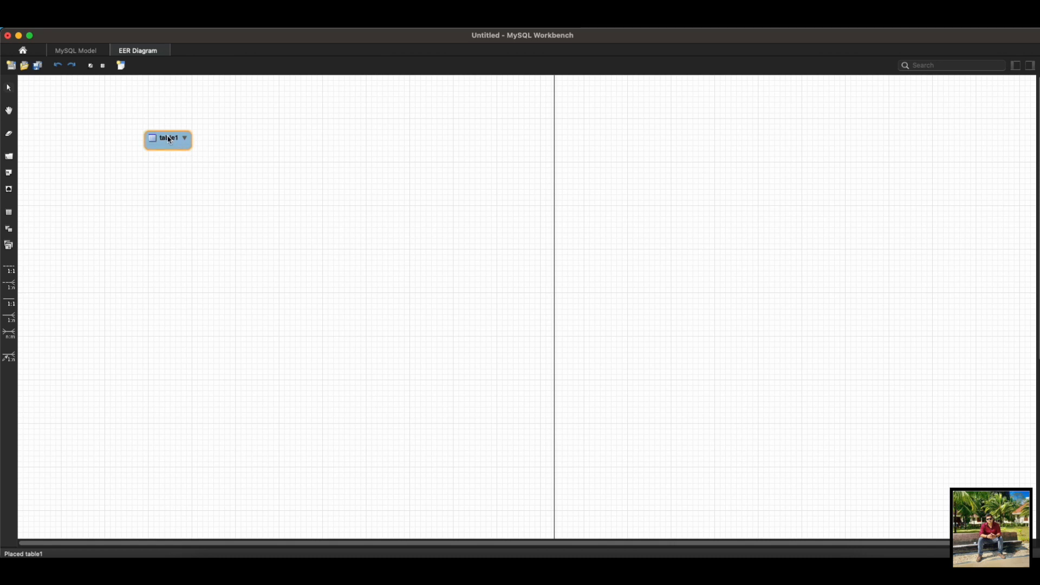
double_click(171, 139)
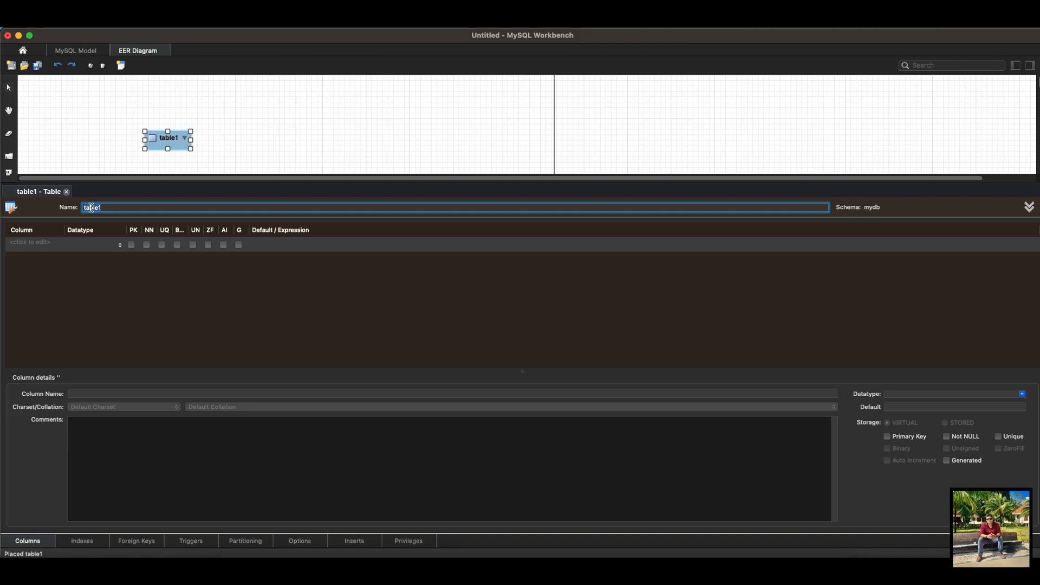
text(users)
Step: Add an INT primary key column named id to the users table, not null and auto-incrementing
click(69, 256)
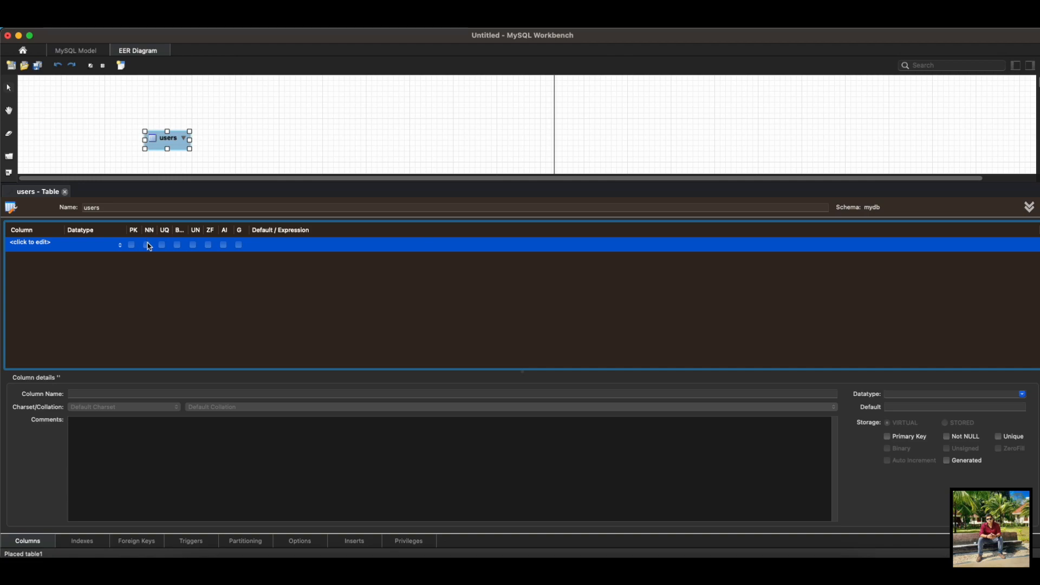
click(47, 248)
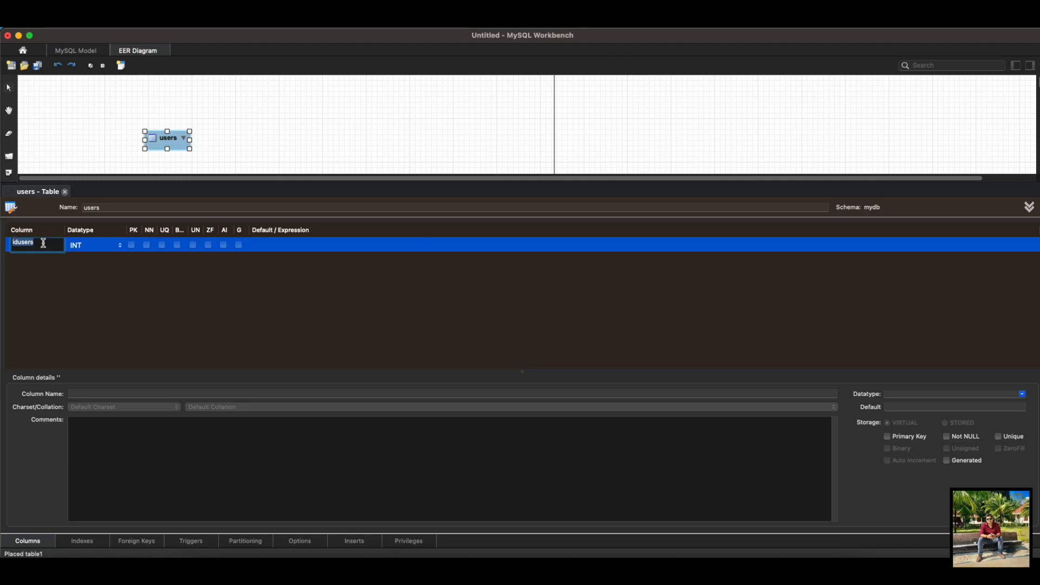
text(id)
click(58, 289)
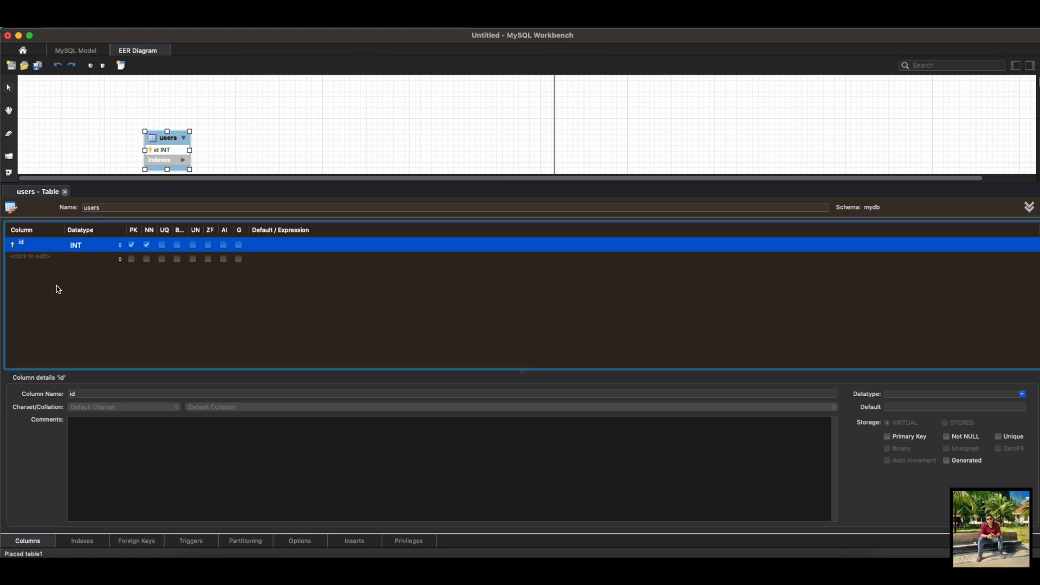
click(224, 245)
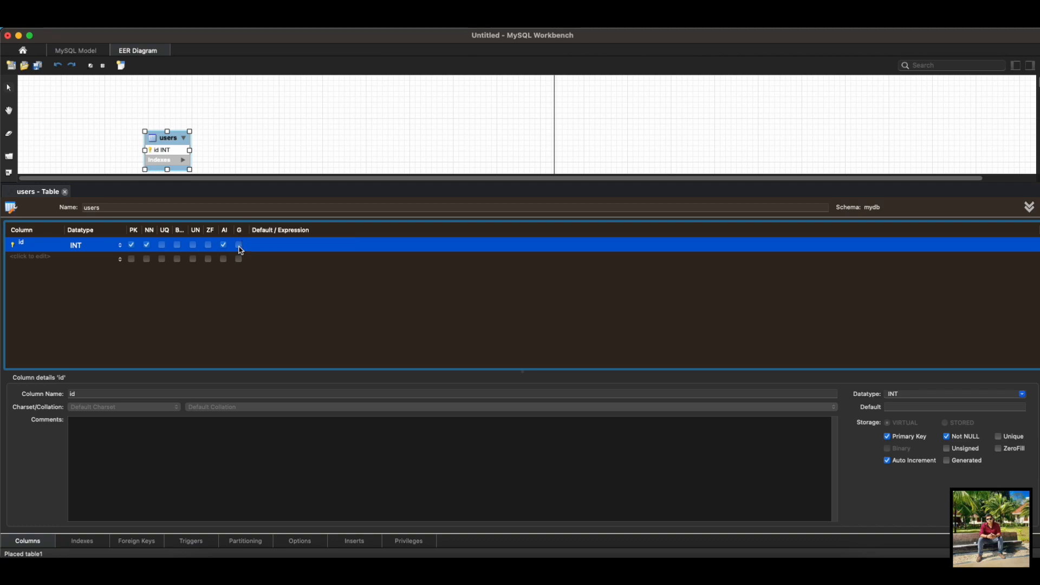
click(135, 463)
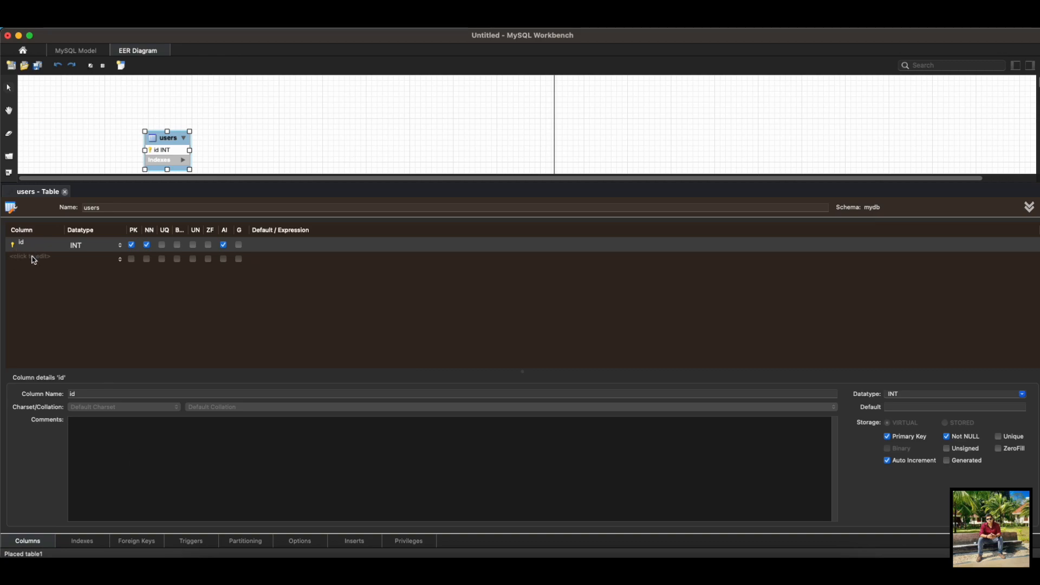
Step: Look through the users table's indexes, foreign keys, triggers, partitioning, inserts and privileges, and return to its column list
click(72, 542)
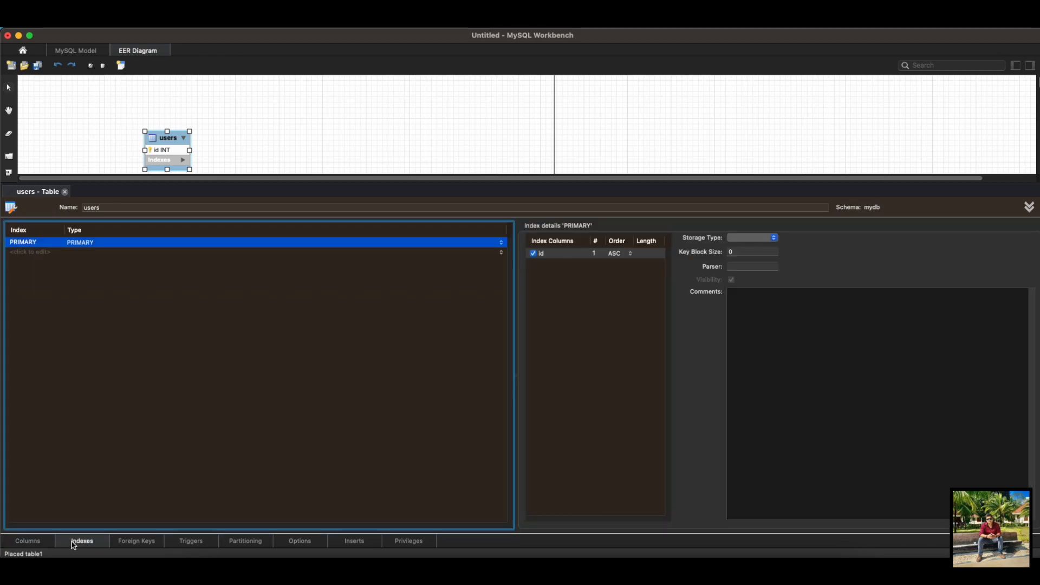
click(131, 541)
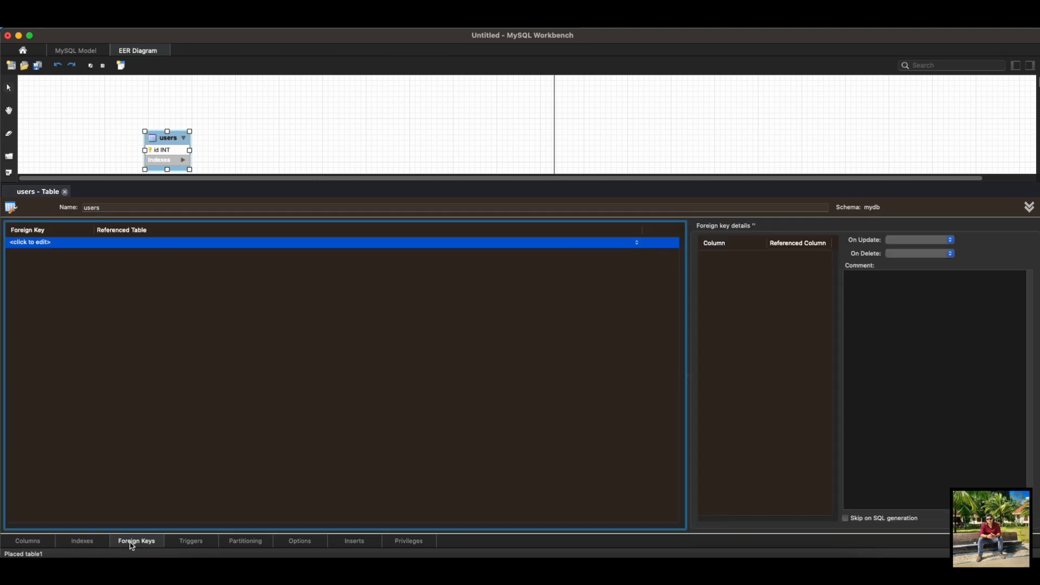
click(201, 545)
click(265, 539)
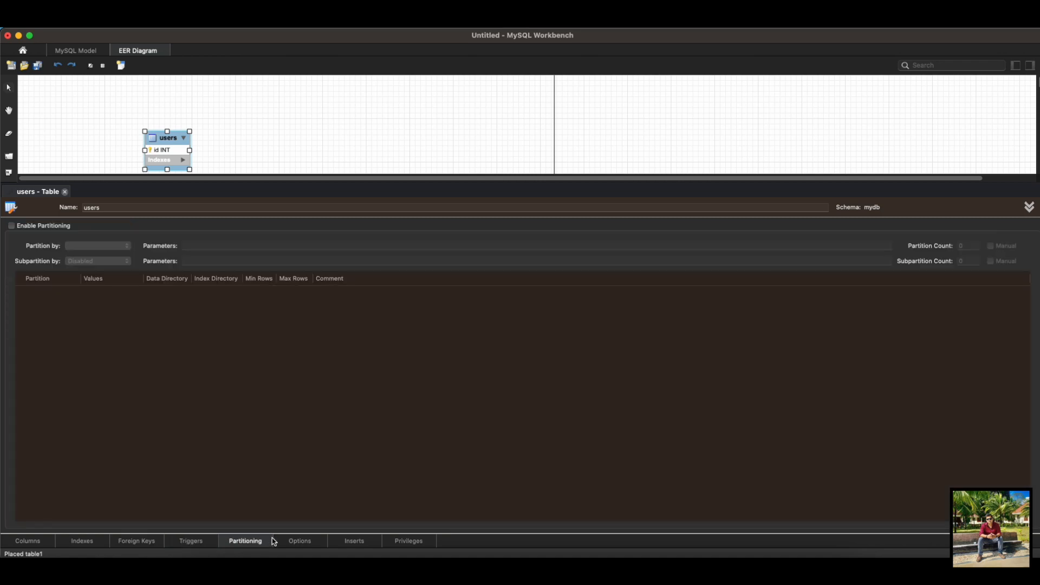
click(301, 542)
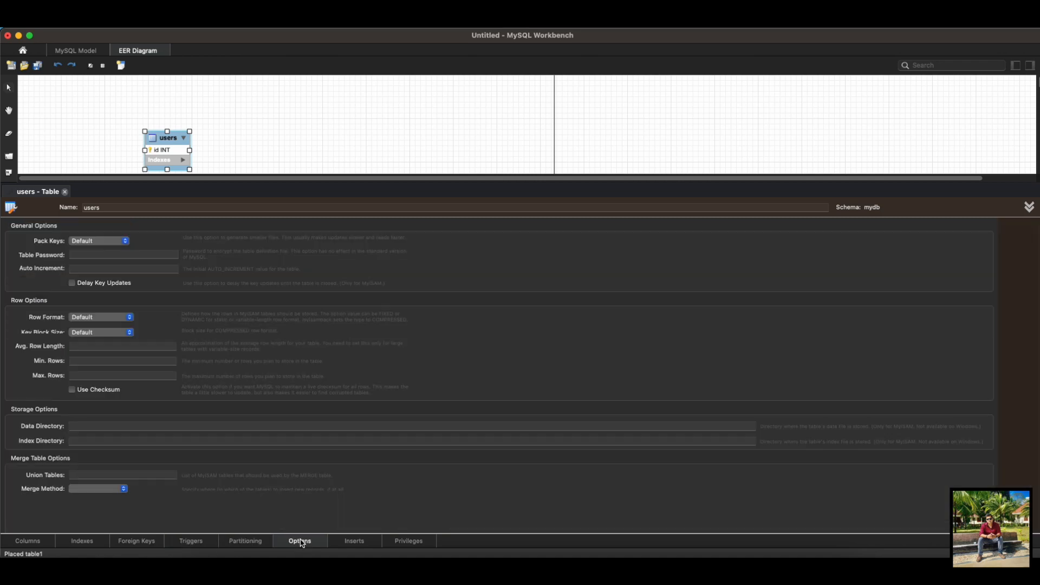
click(407, 541)
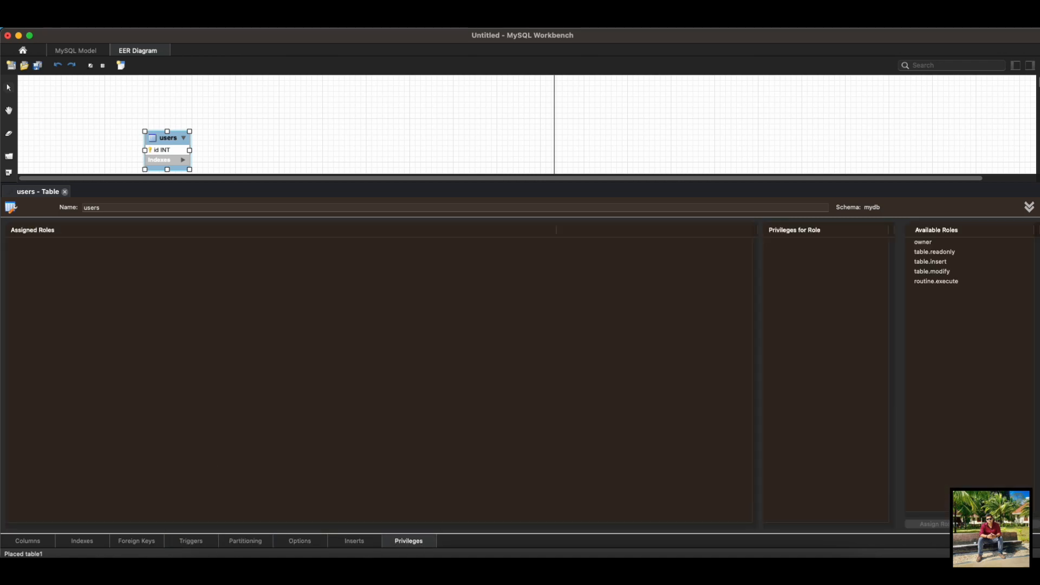
click(28, 540)
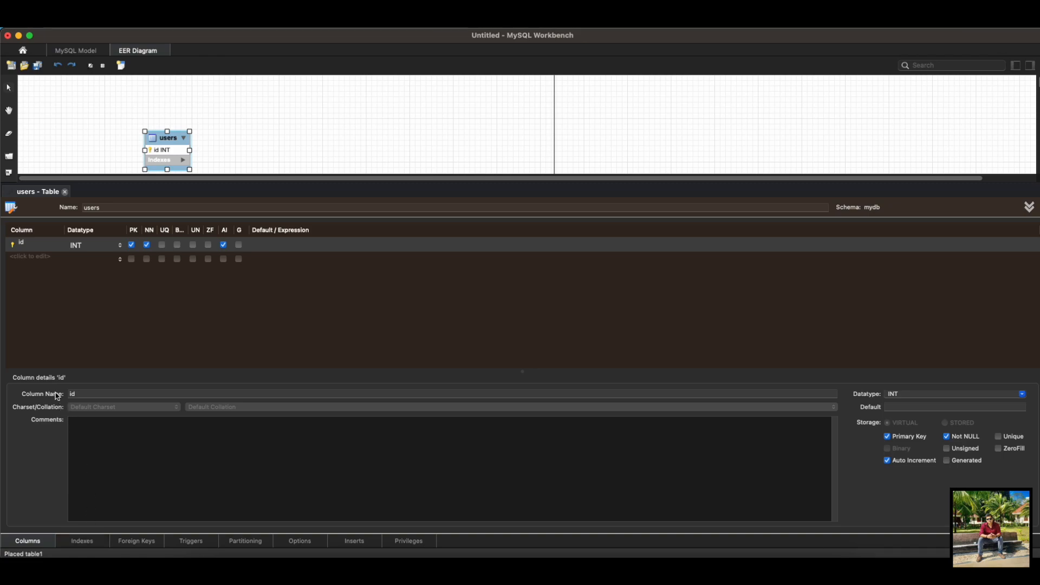
Step: Add a first_name column of type VARCHAR(45) to the users table and make it not null
click(29, 264)
double_click(29, 260)
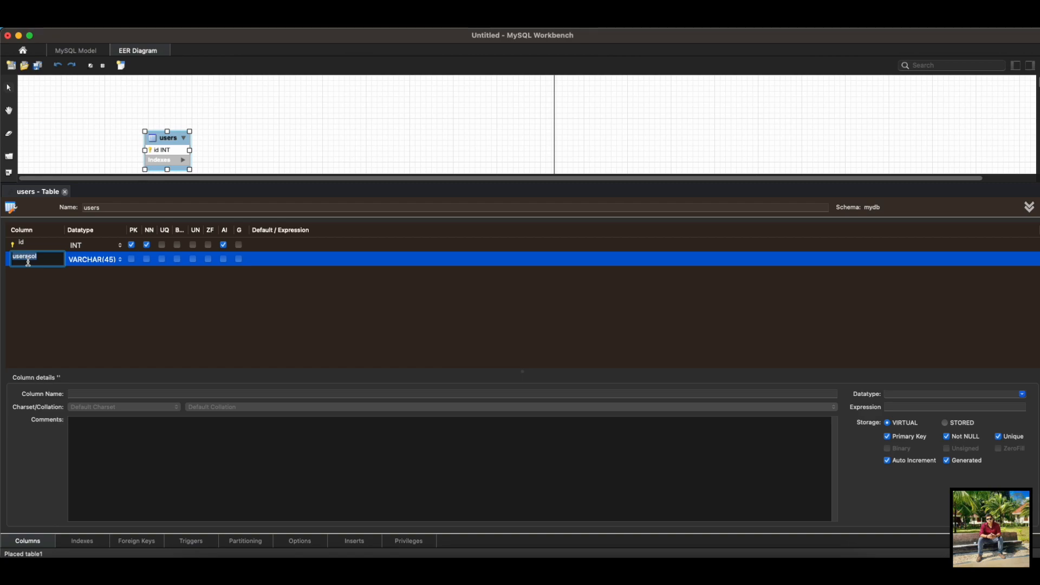
text(first_name)
key(Tab)
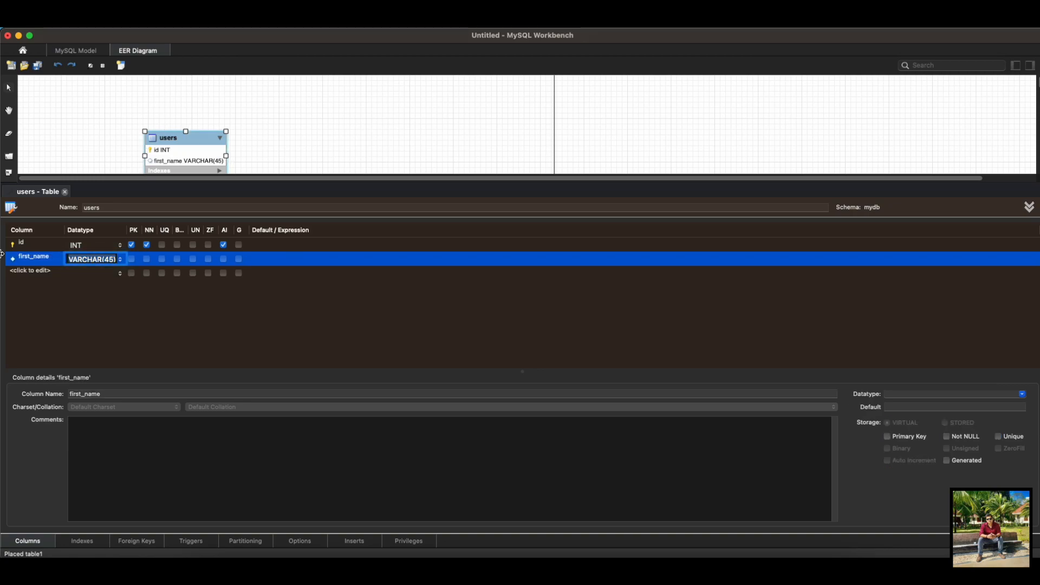
click(147, 259)
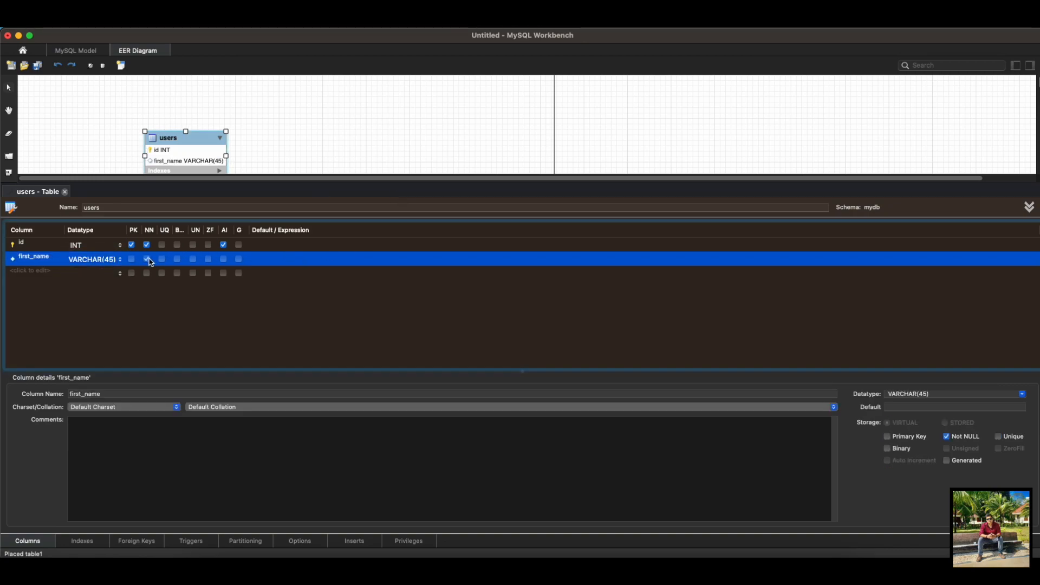
Step: Add a last_name column of type VARCHAR(45) to the users table and make it not null
click(40, 277)
text(las)
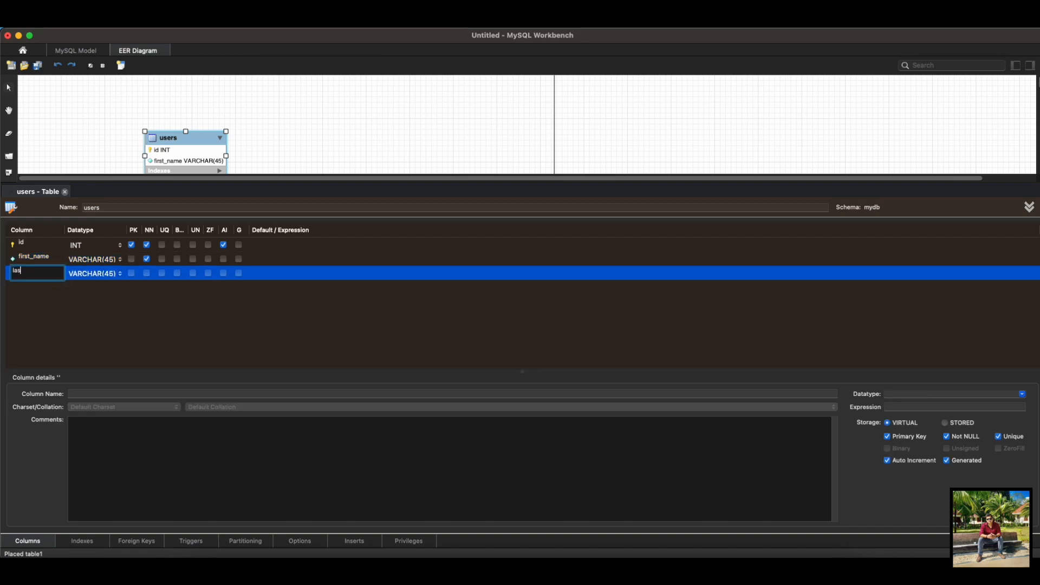
text(t_name)
click(146, 273)
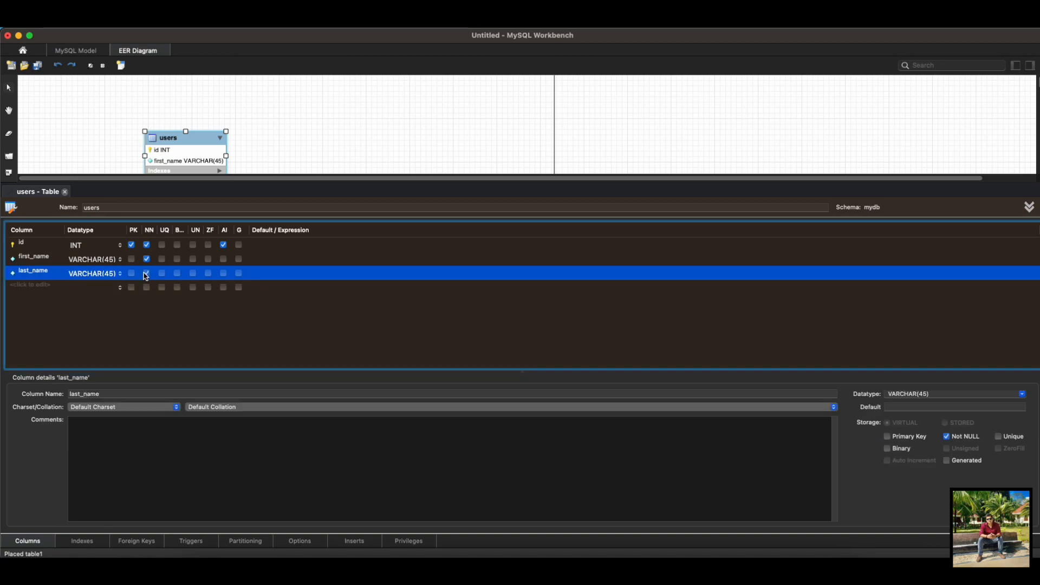
Step: Add a not-null status column of type INT to the users table and close the table's editor
double_click(31, 287)
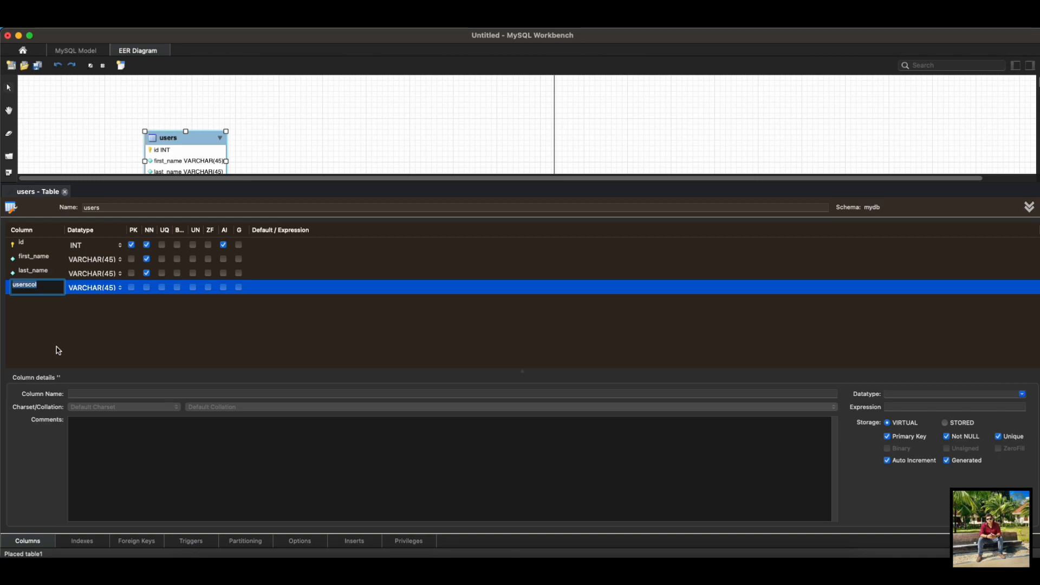
text(status)
key(Return)
click(120, 289)
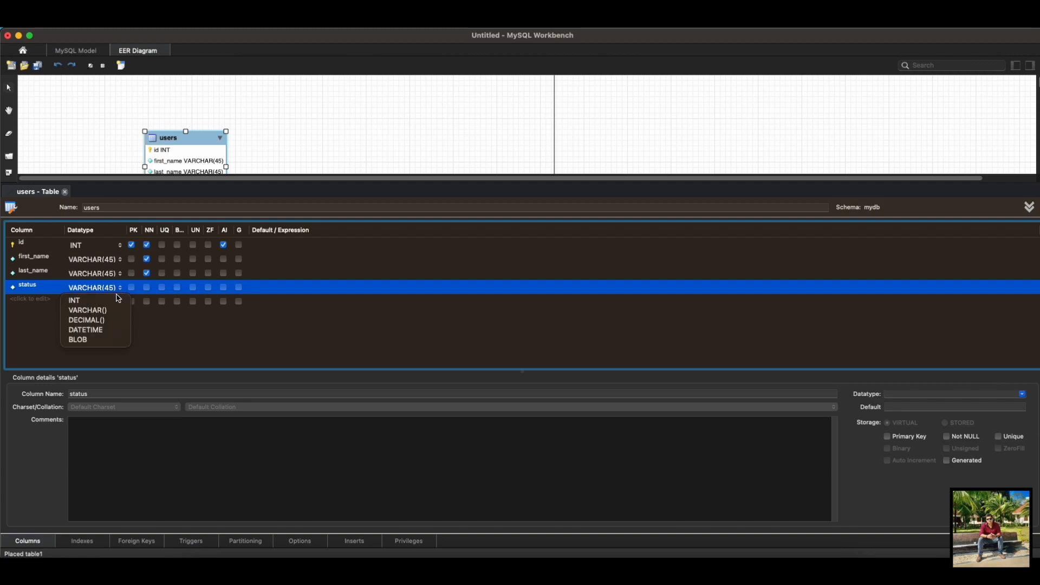
click(76, 302)
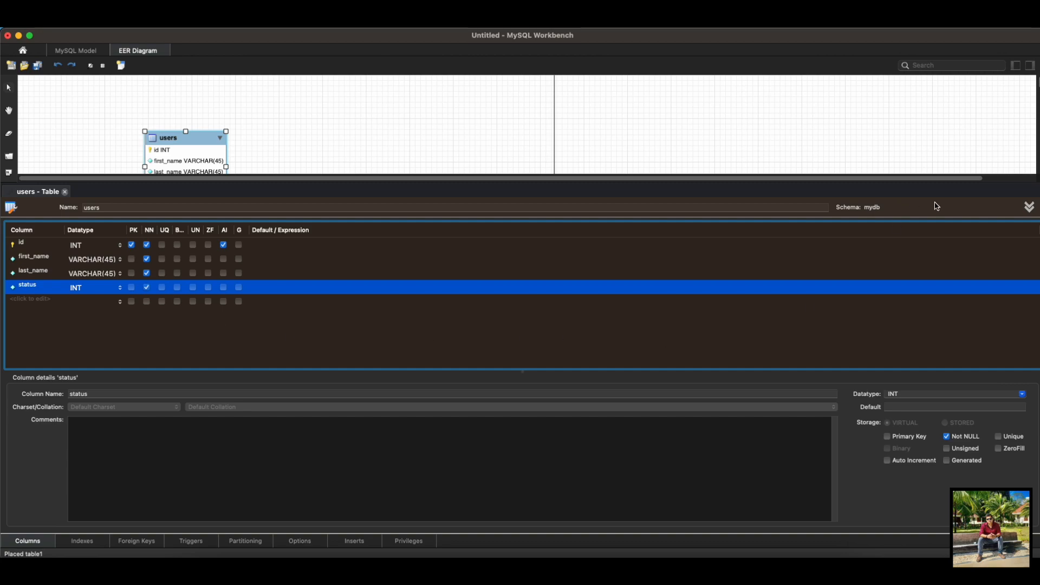
click(1028, 207)
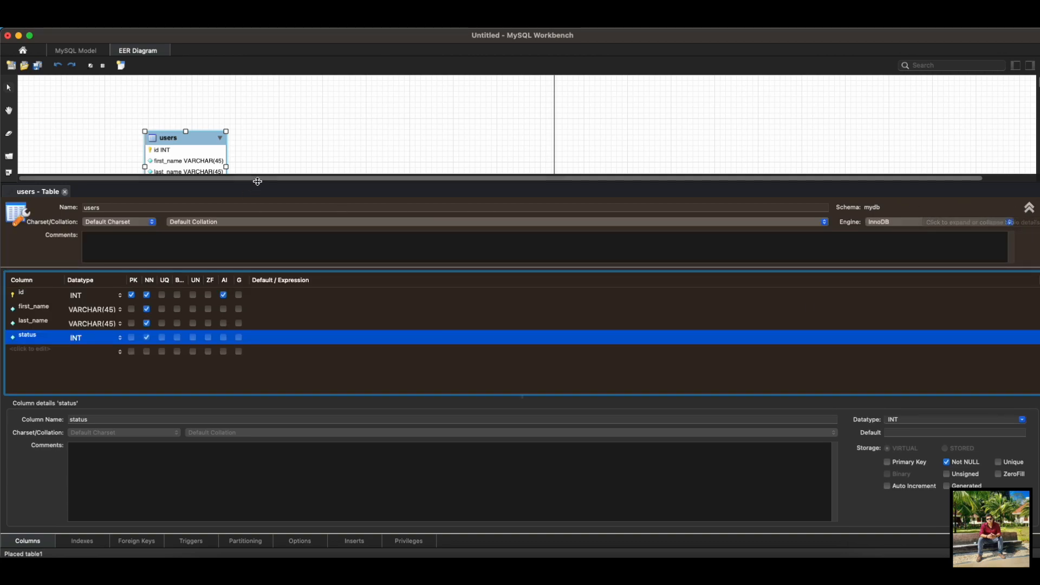
click(65, 191)
click(300, 288)
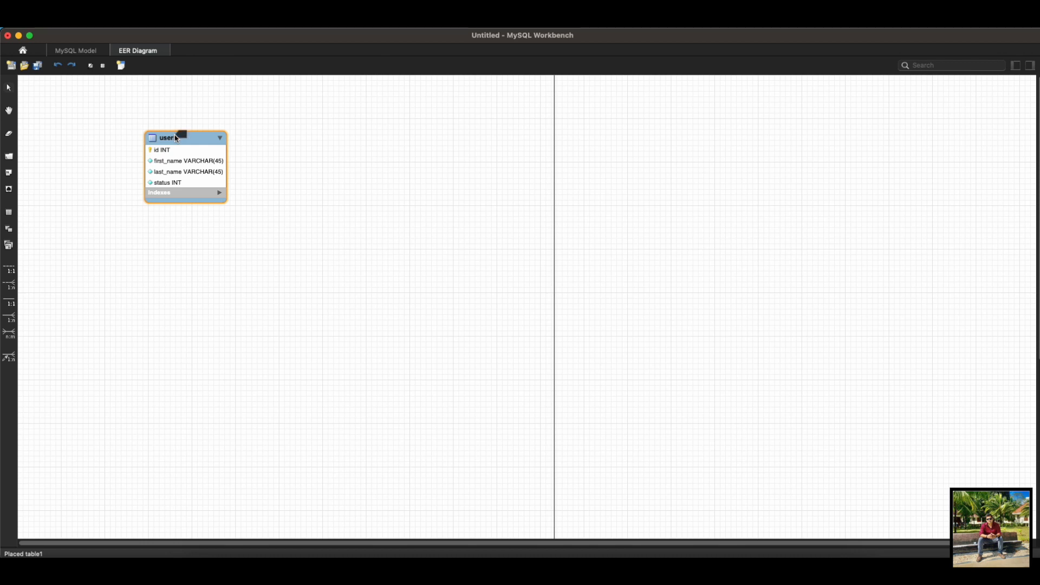
Step: Place a second table on the diagram to the right of users and name it address
click(8, 213)
click(379, 145)
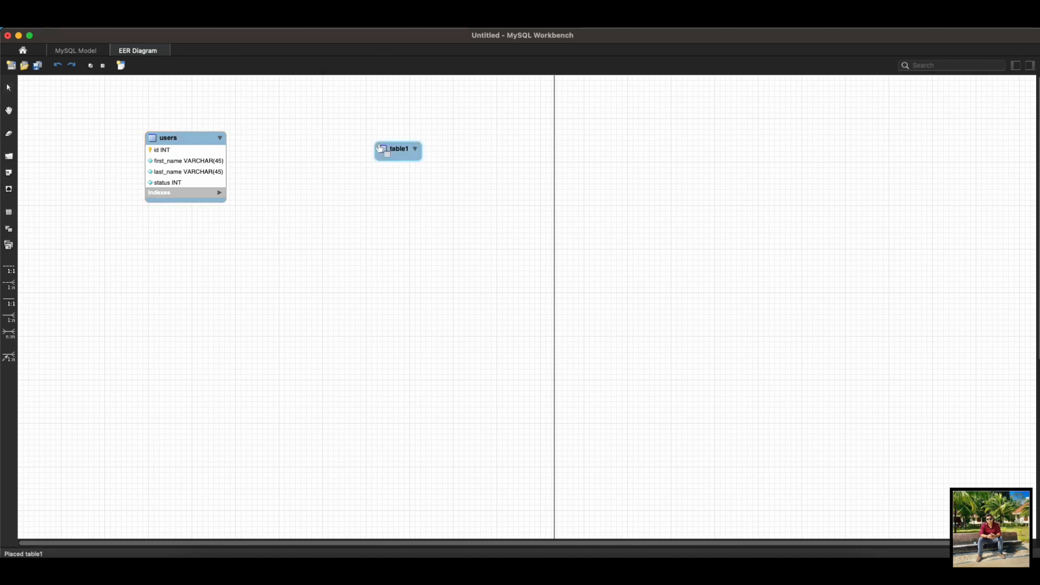
double_click(398, 149)
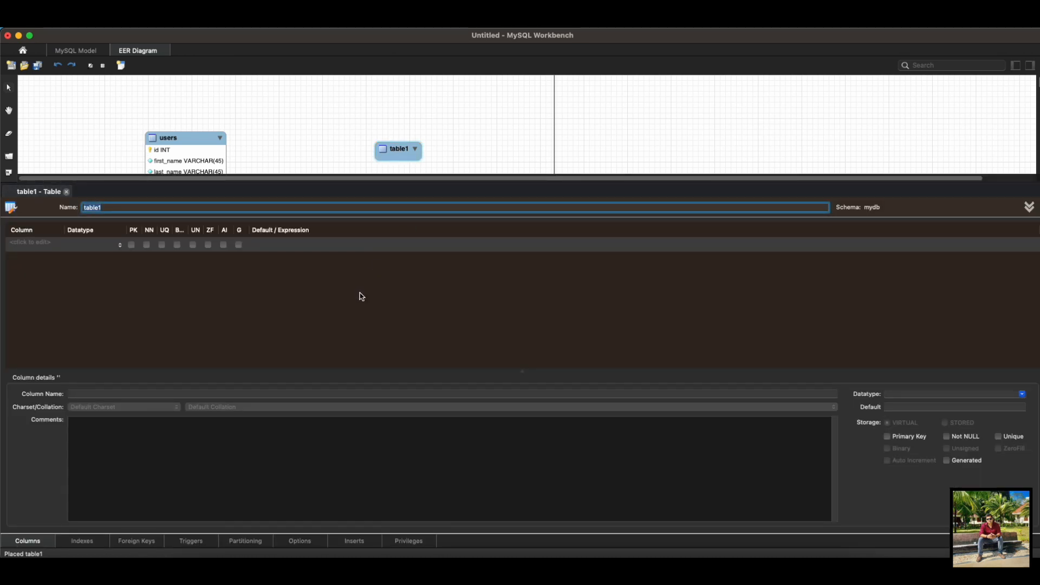
text(address)
Step: Add an auto-incrementing INT primary key column named id to the address table
click(46, 244)
text(id)
key(Return)
click(223, 245)
Step: Add the VARCHAR(45) columns address_line_1 and address_line_2 to the address table
click(28, 258)
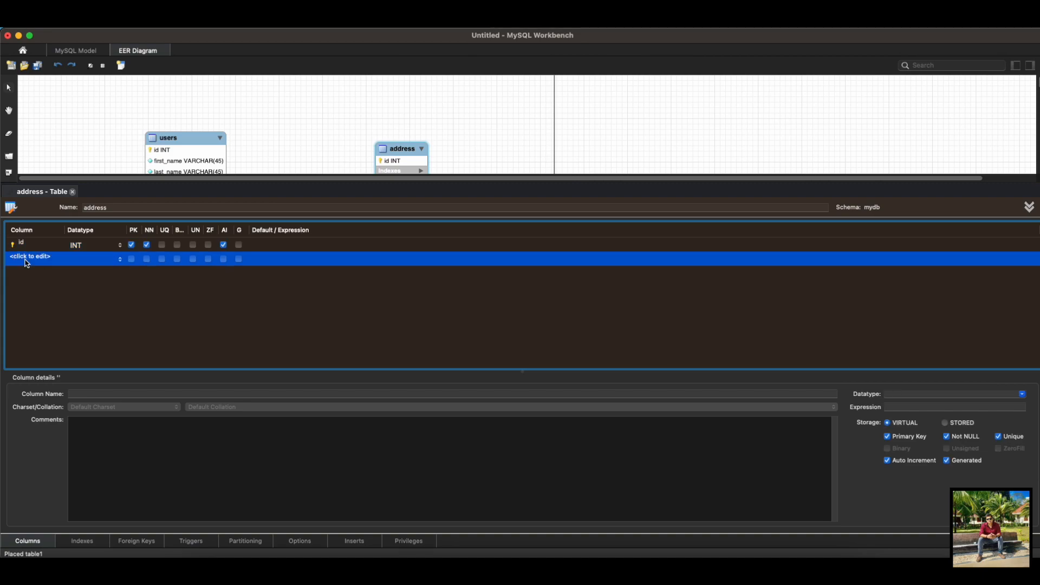
text(address_line_1)
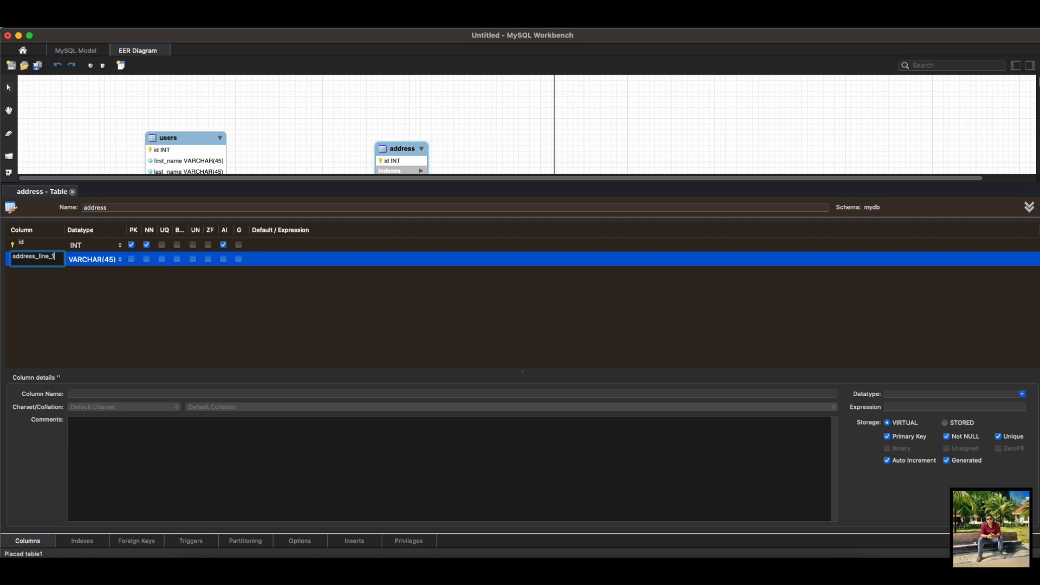
click(31, 273)
text(ad)
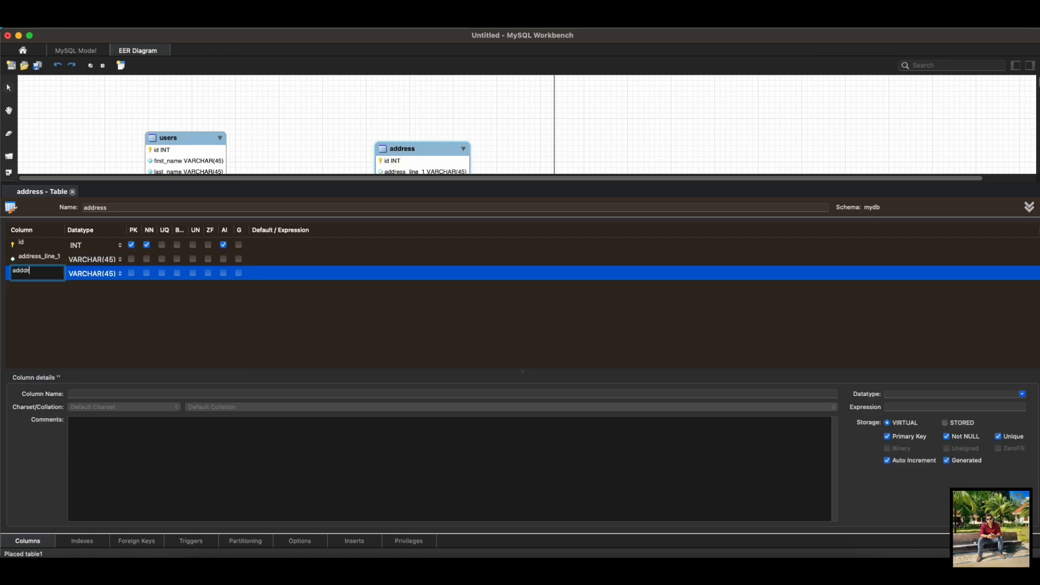
text(dress_line)
key(Return)
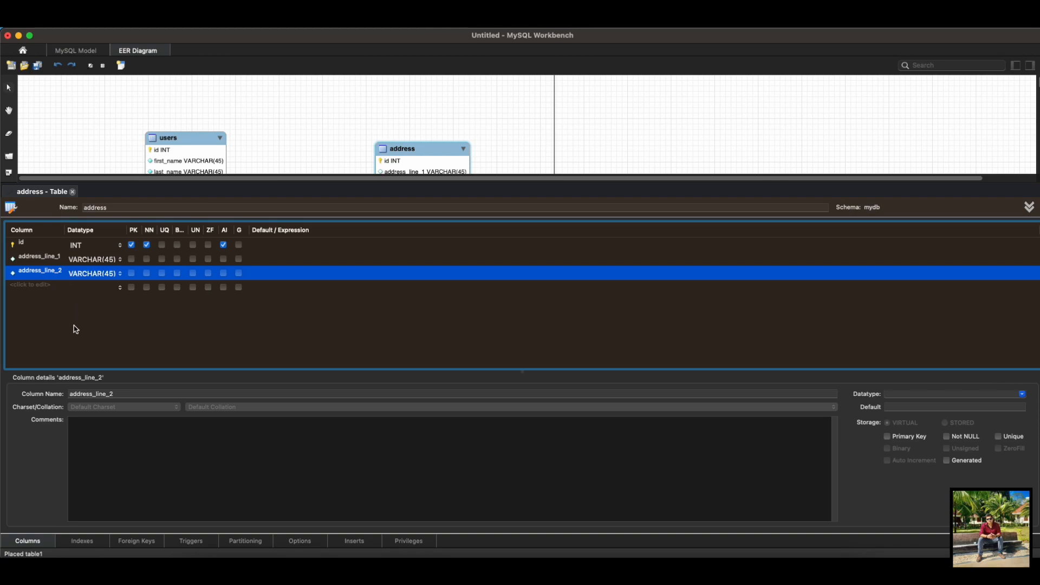
Step: Add a VARCHAR(45) column named zipcode to the address table and move the table closer to users
double_click(42, 287)
text(z)
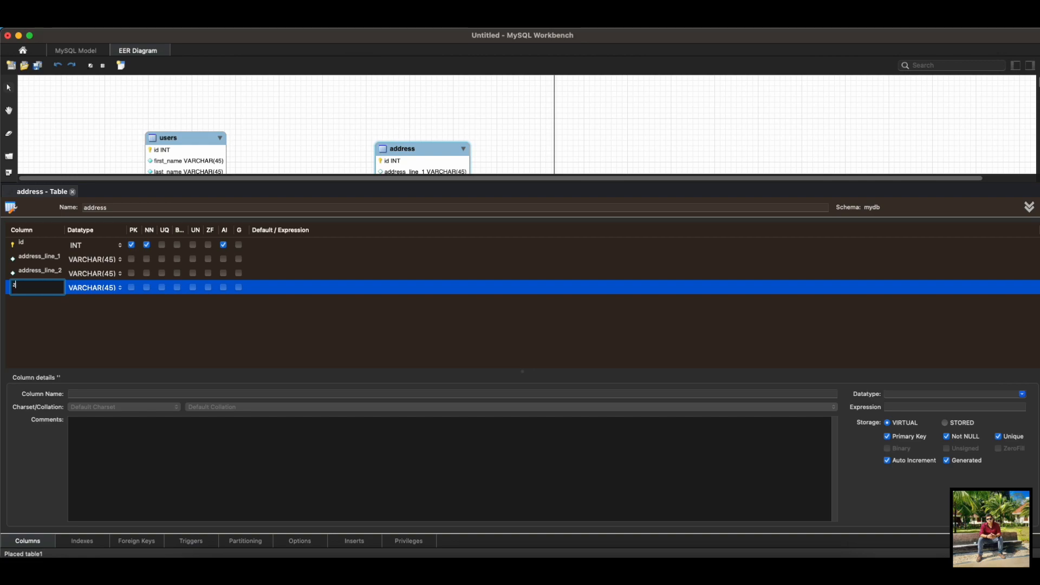
text(ipcode)
click(73, 192)
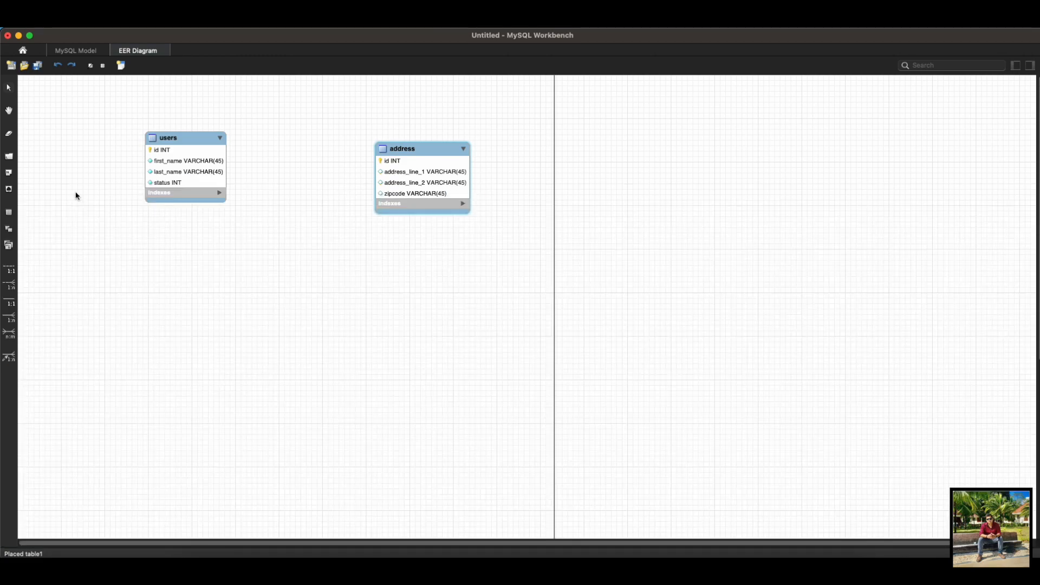
drag(409, 146, 344, 125)
click(59, 193)
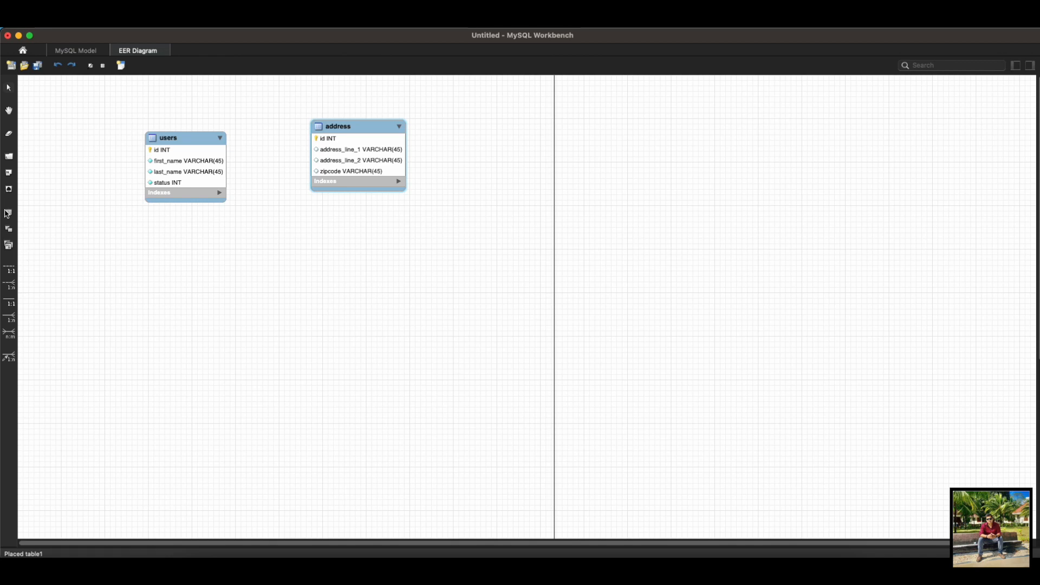
Step: Place a third table on the diagram below users and name it city
click(9, 213)
click(175, 275)
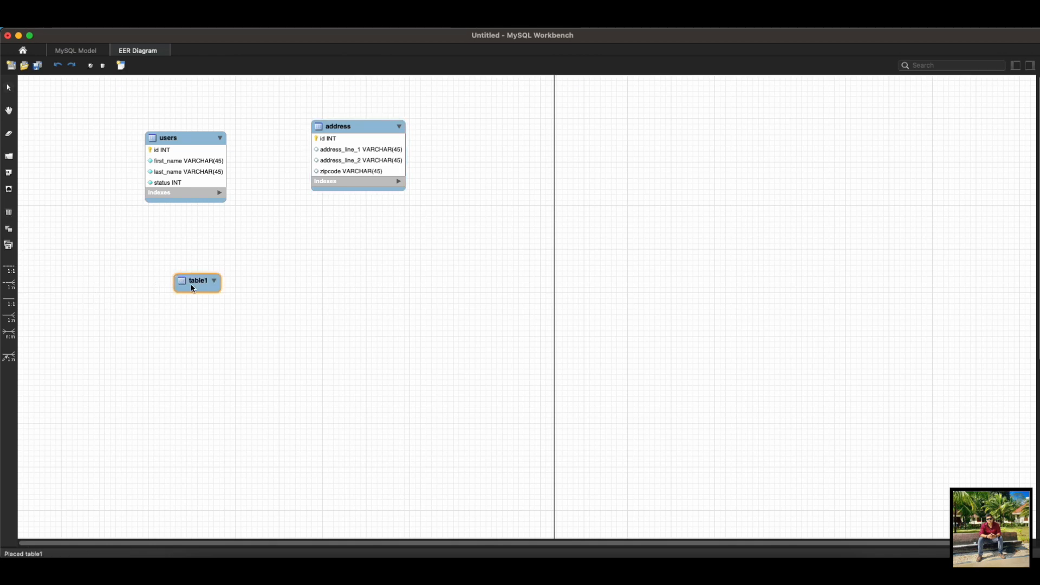
double_click(199, 276)
text(city)
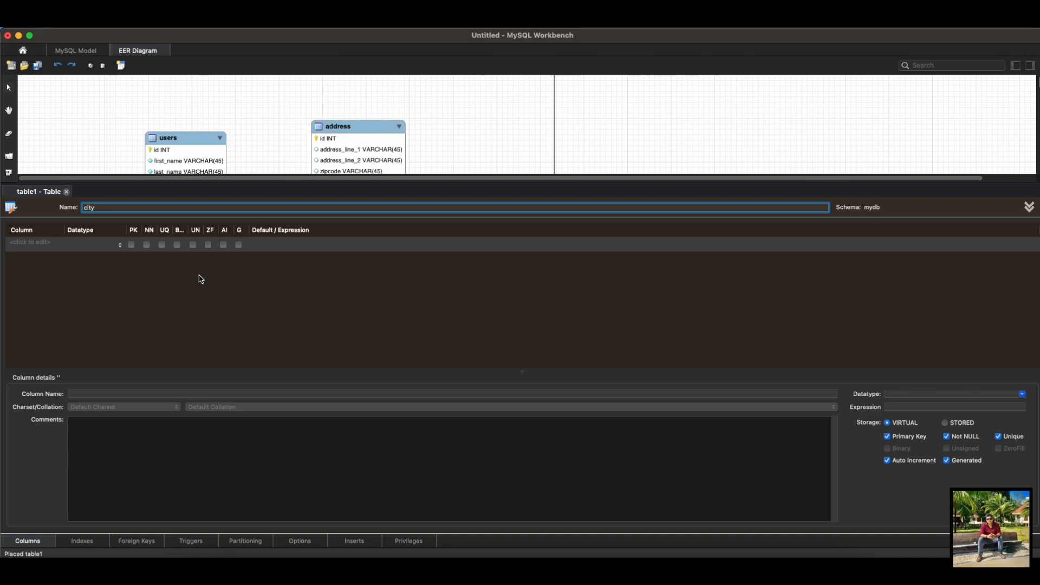
Step: Add an auto-incrementing INT primary key column named id to the city table
double_click(56, 243)
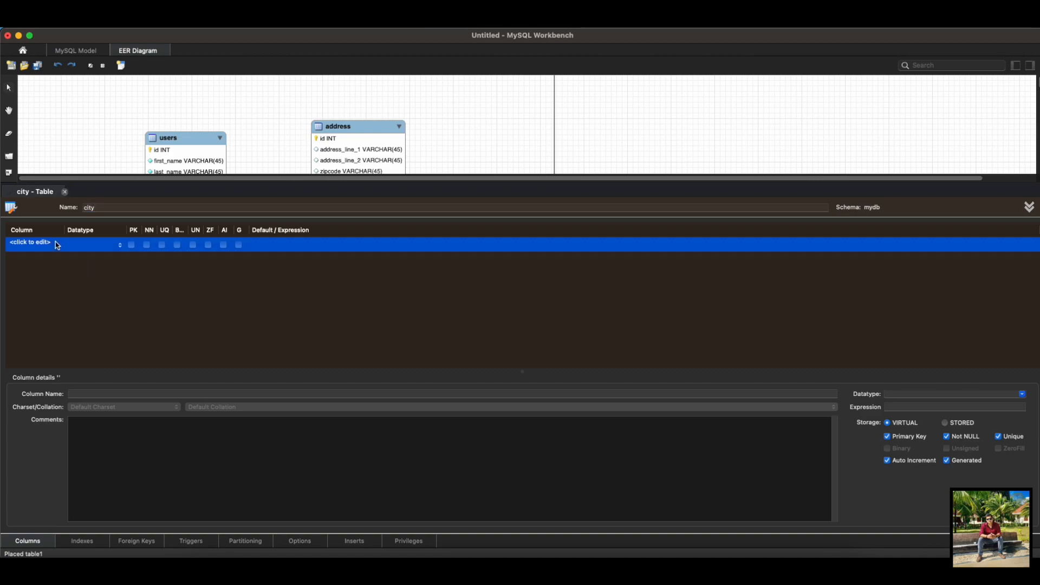
text(id)
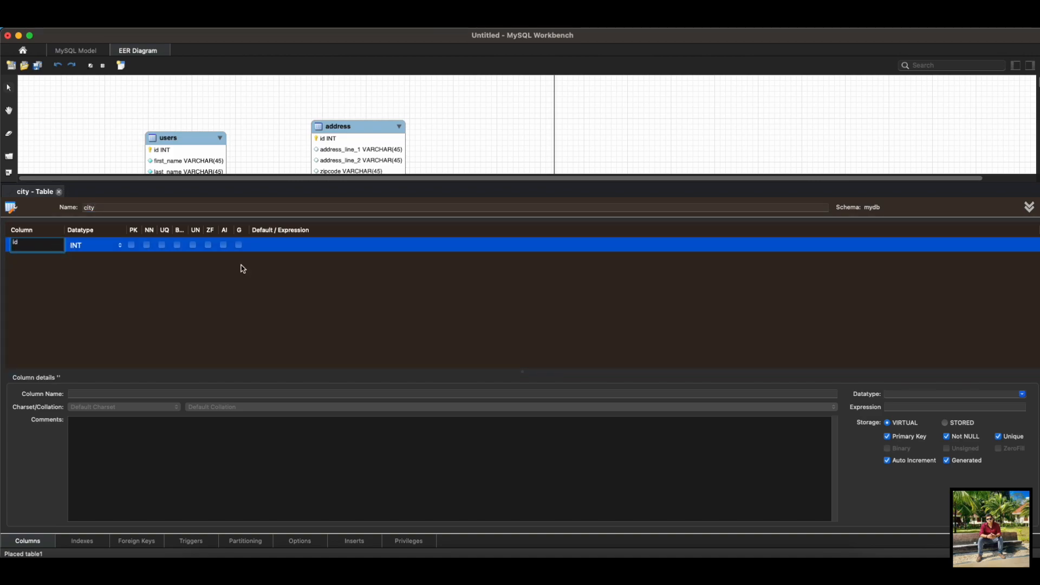
click(222, 277)
click(223, 245)
Step: Add a not-null VARCHAR(45) column called name to the city table and close the table's editor
double_click(54, 258)
text(name)
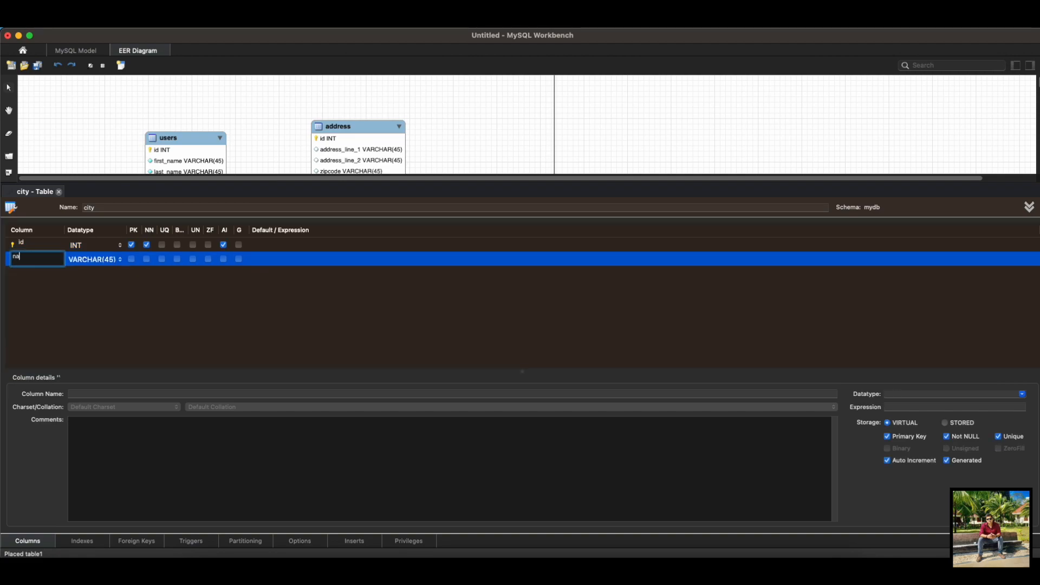
click(156, 319)
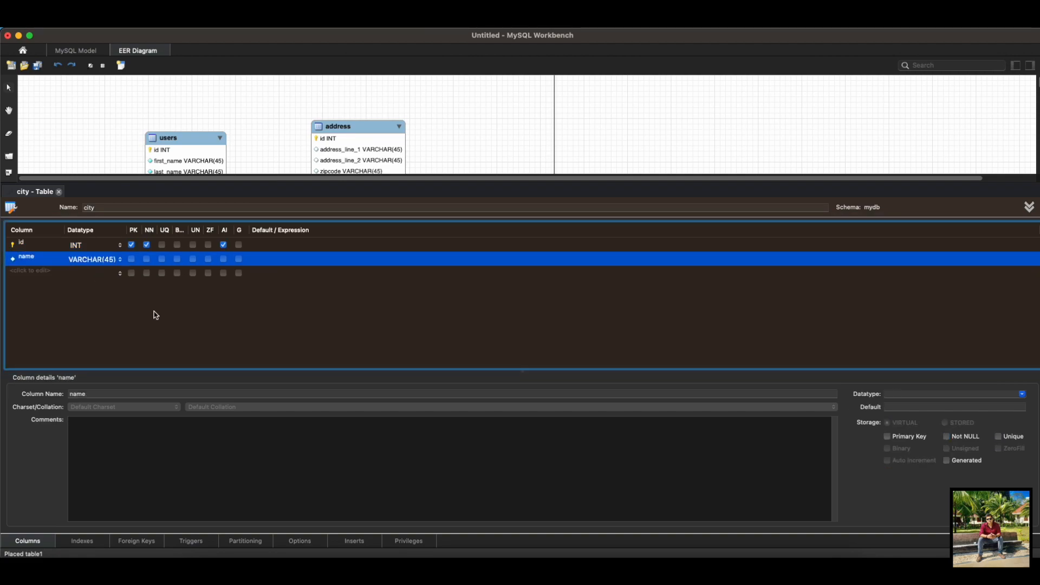
click(147, 259)
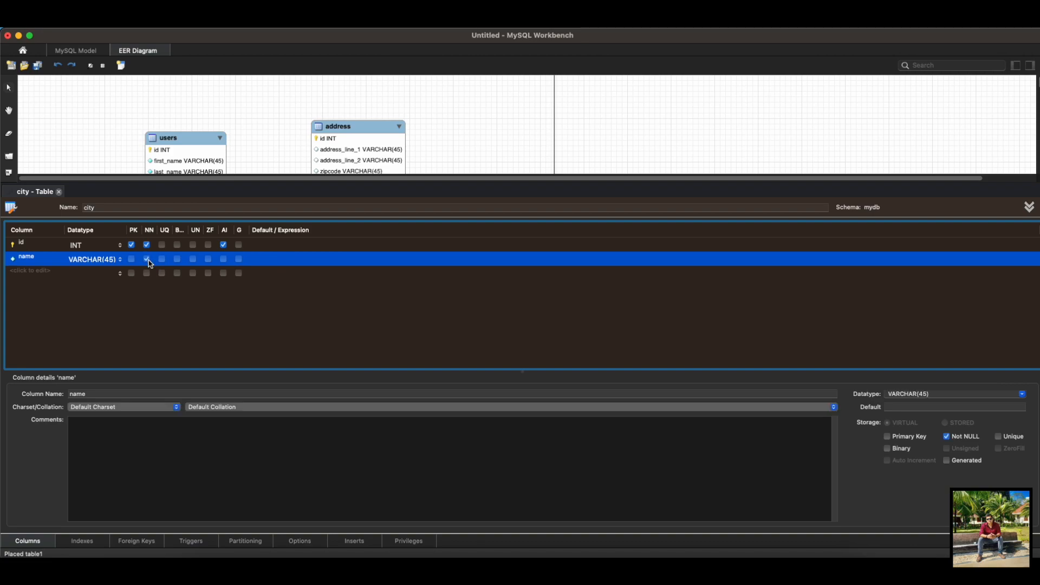
click(59, 192)
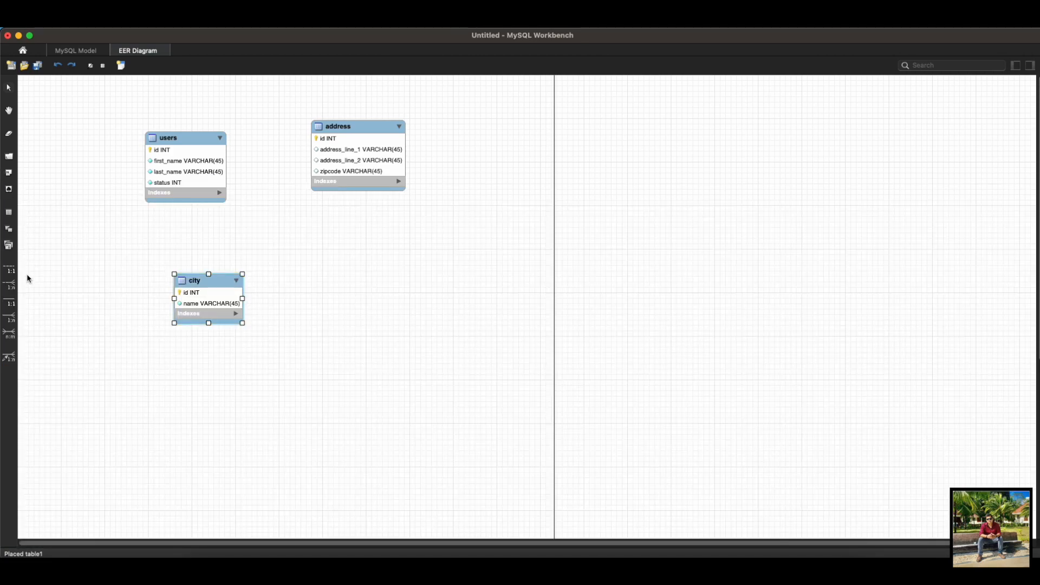
Step: Place a fourth table on the diagram to the right of city and name it country
click(10, 272)
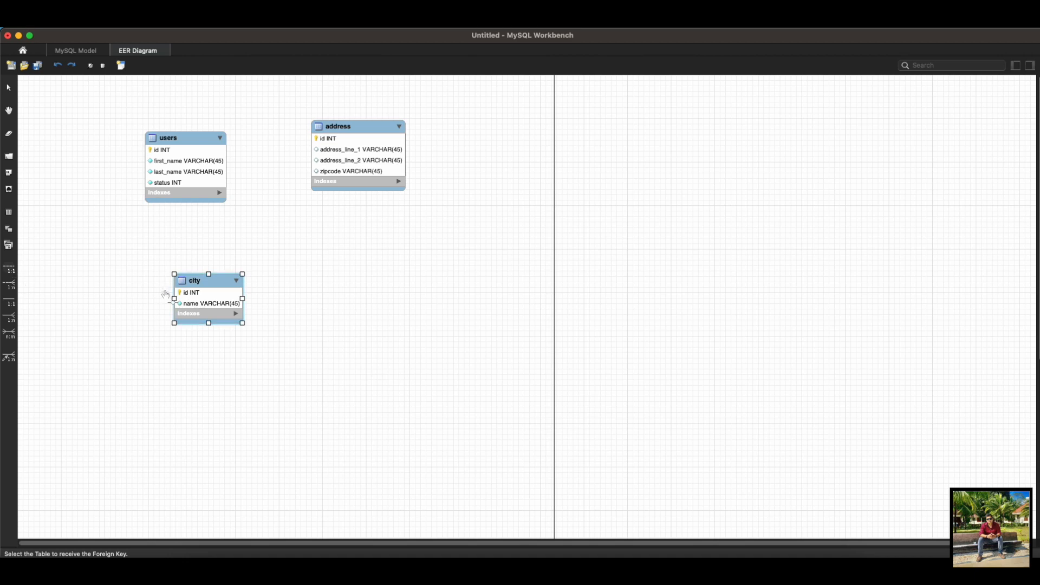
click(9, 212)
click(408, 309)
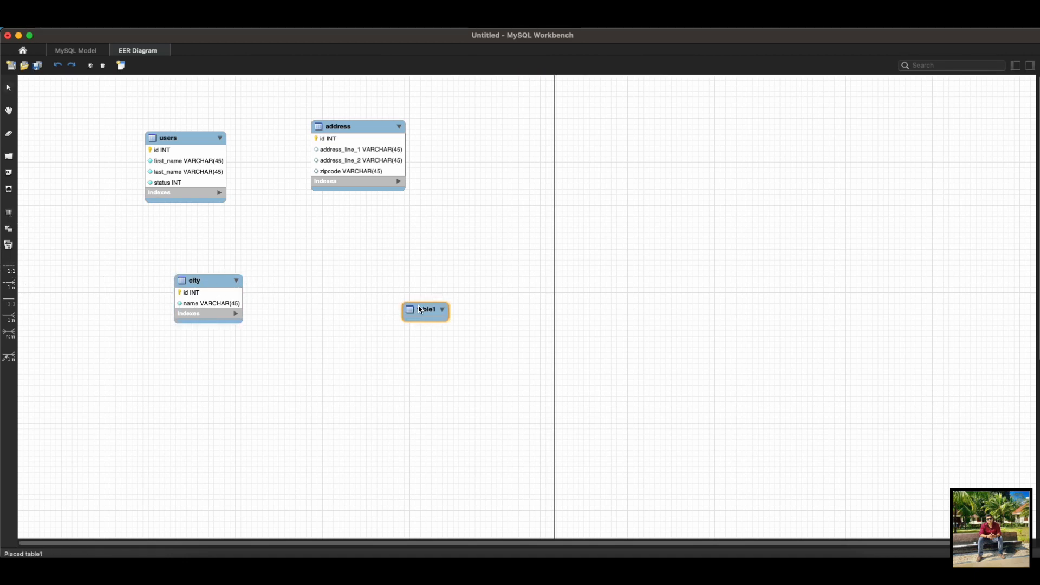
double_click(424, 307)
text(country)
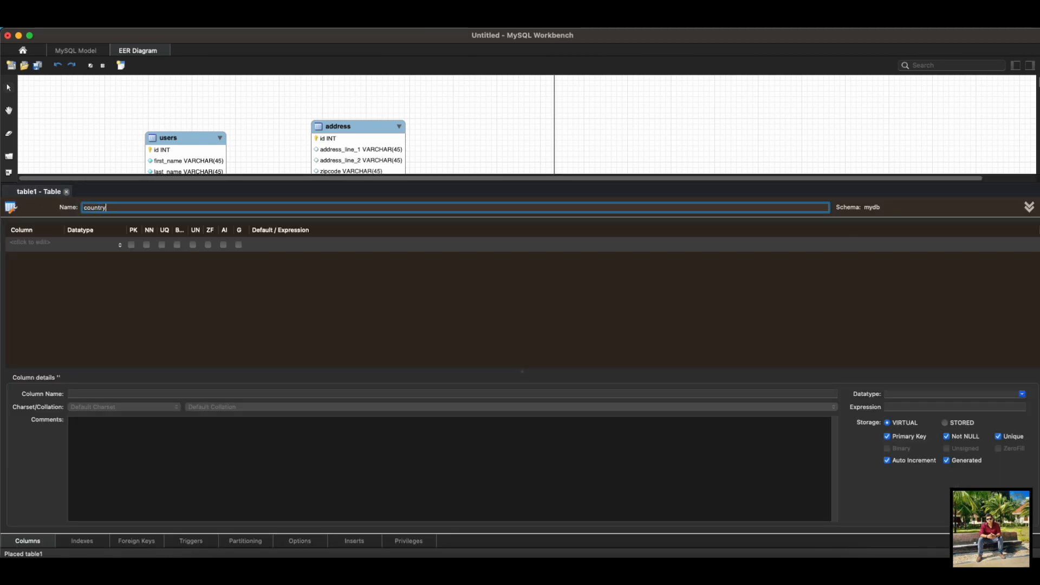
Step: Add an auto-incrementing INT primary key column named id to the country table
click(23, 244)
click(22, 243)
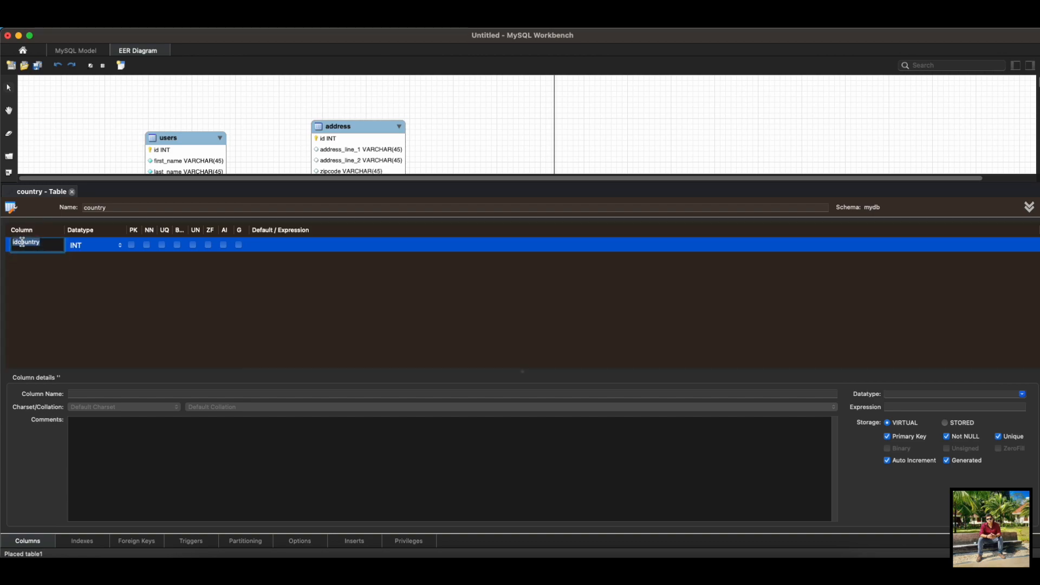
text(id)
click(227, 309)
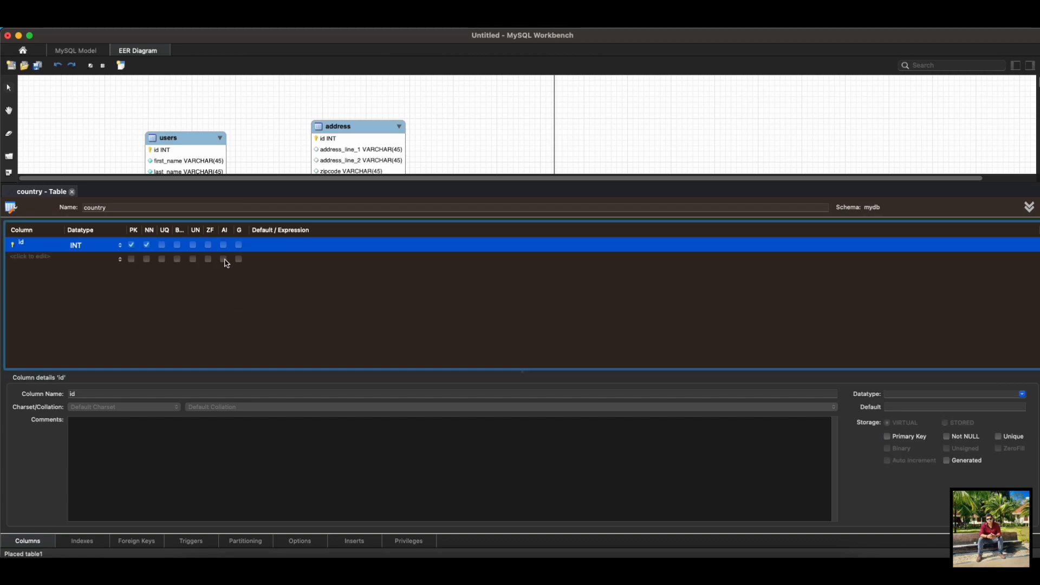
click(223, 246)
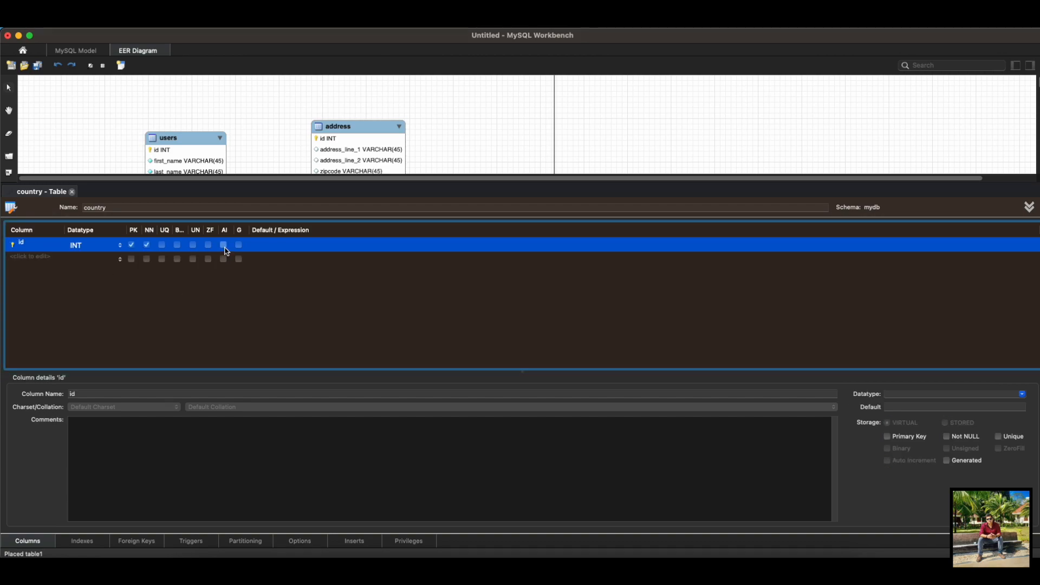
Step: Add a not-null VARCHAR(45) column called name to the country table and move the table below address
click(39, 260)
text(name)
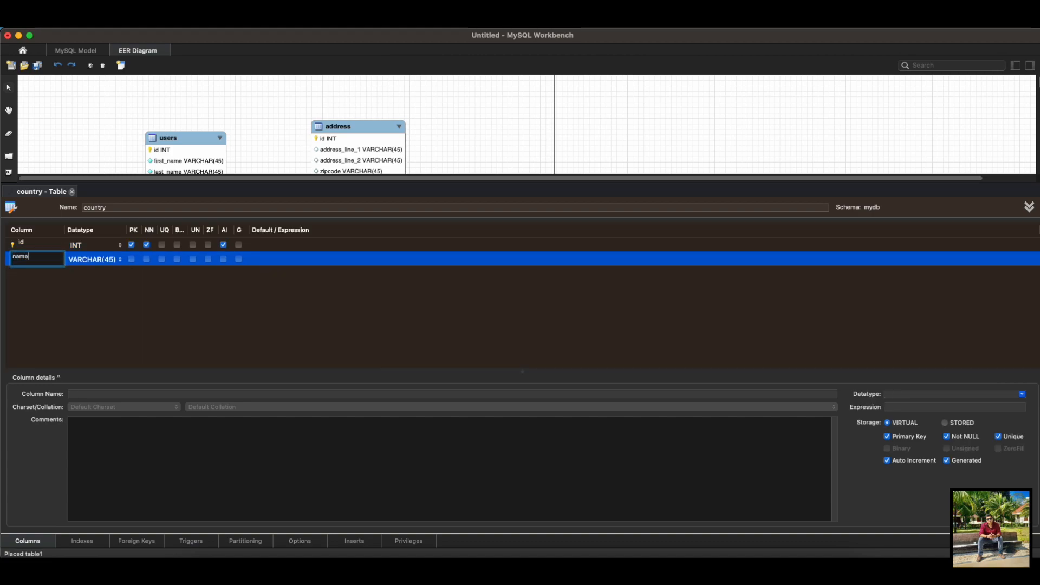
click(187, 333)
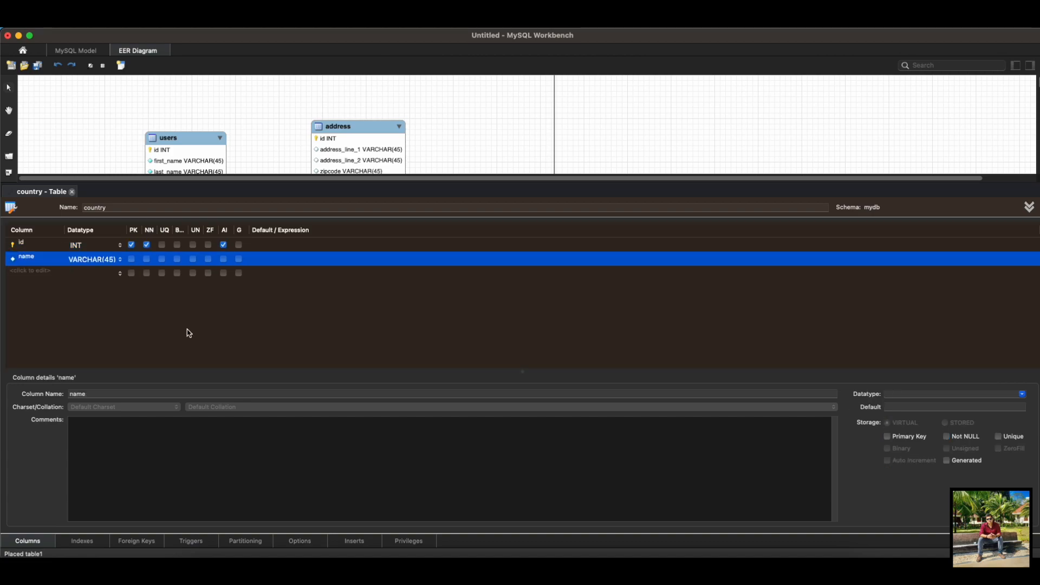
click(147, 260)
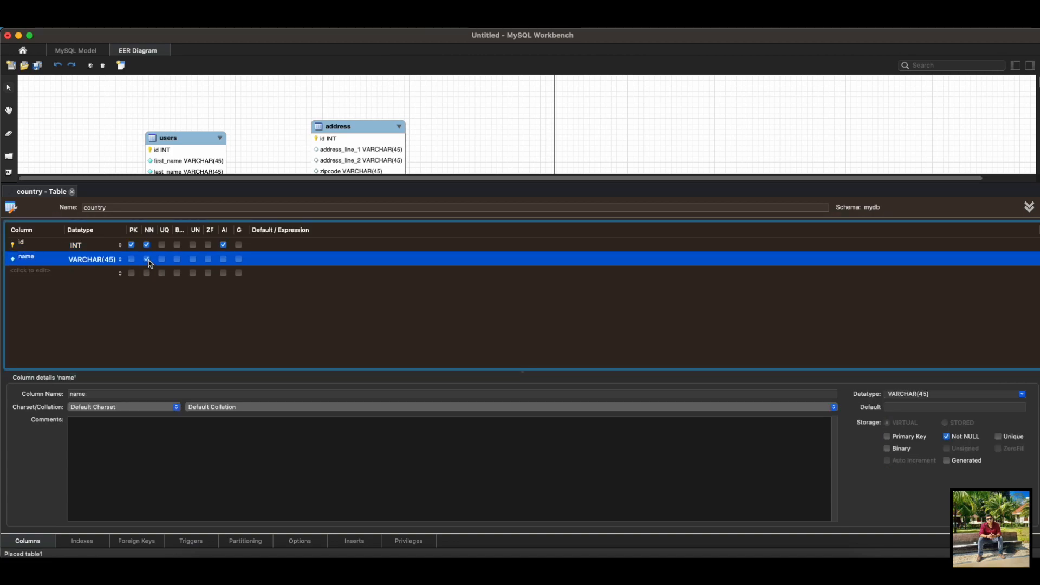
click(72, 192)
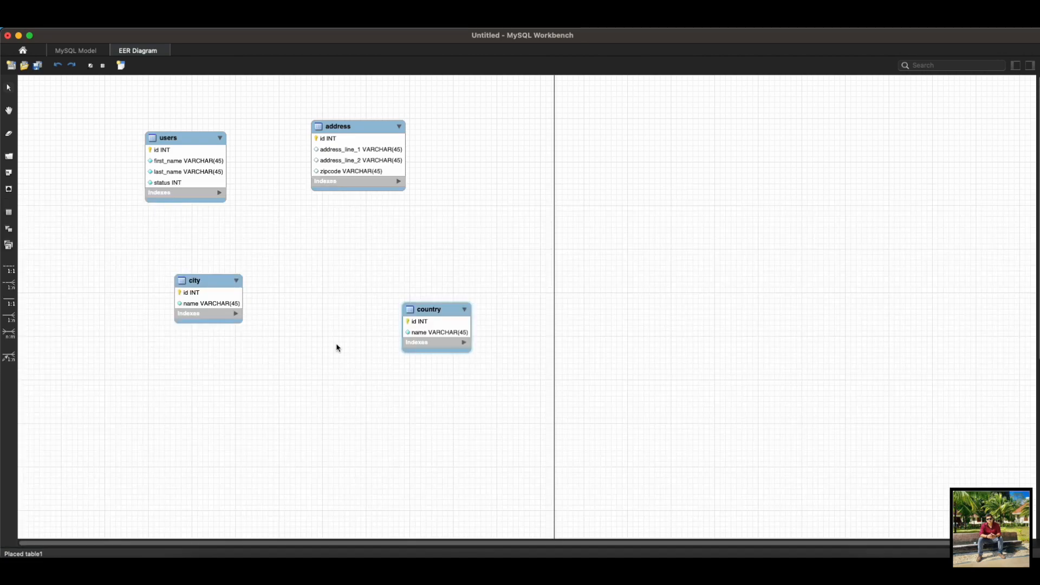
drag(397, 295, 358, 270)
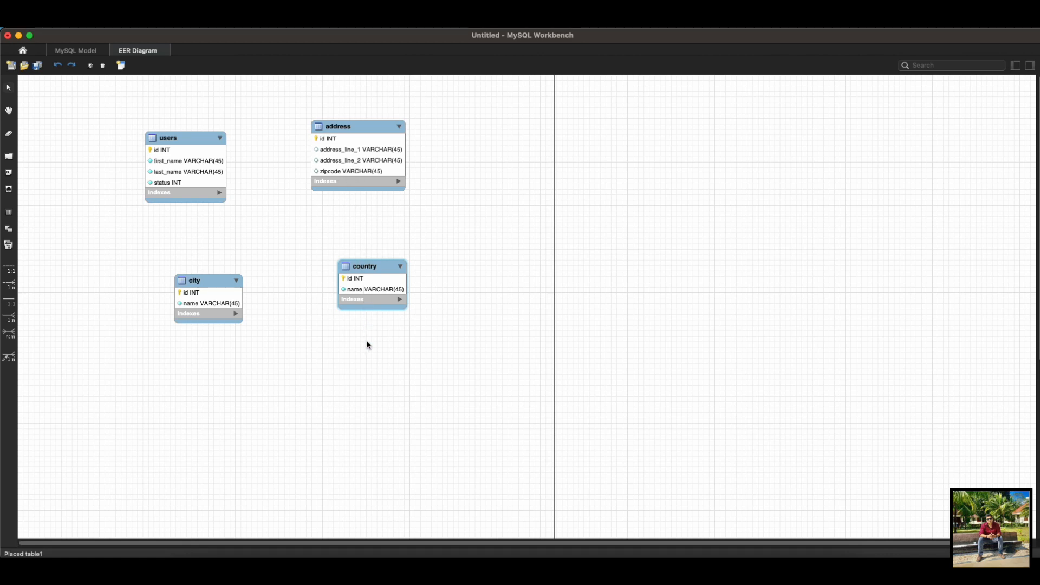
click(14, 299)
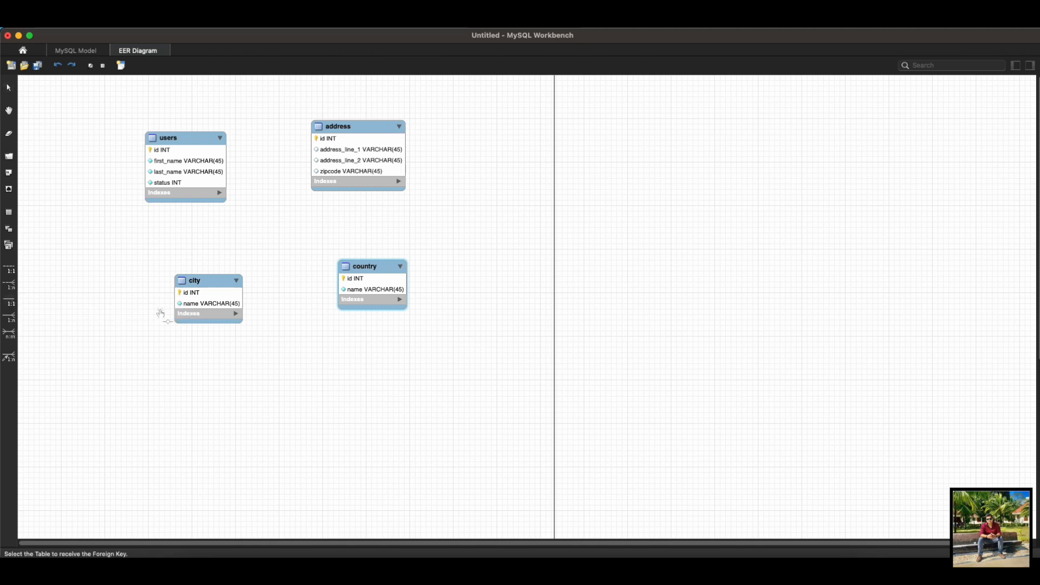
click(209, 301)
click(330, 160)
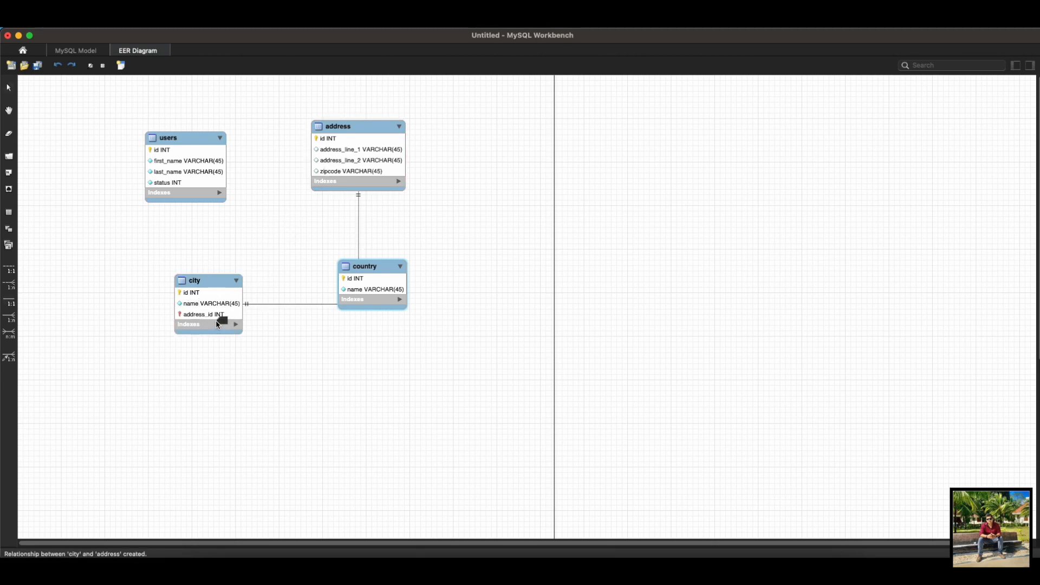
key(super+z)
Step: Create one-to-one identifying relationships from address to city and from address to country, with address receiving both foreign keys
click(11, 302)
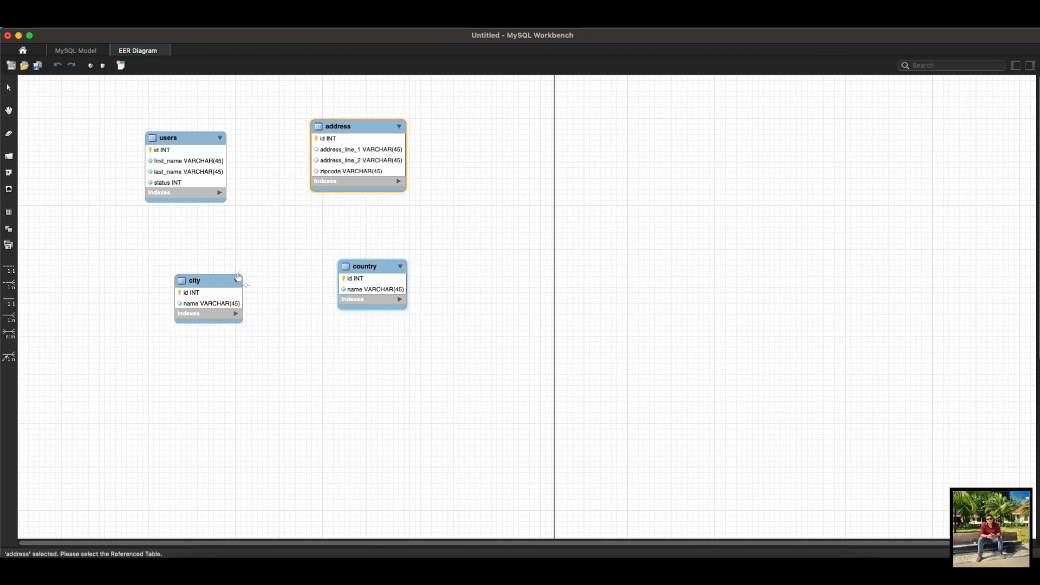
click(197, 302)
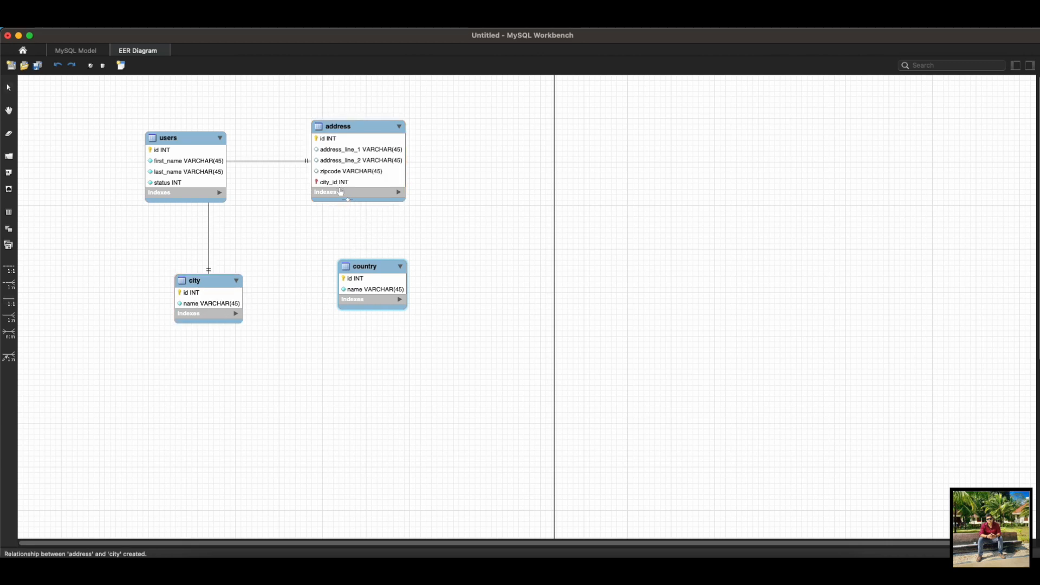
click(6, 302)
click(318, 160)
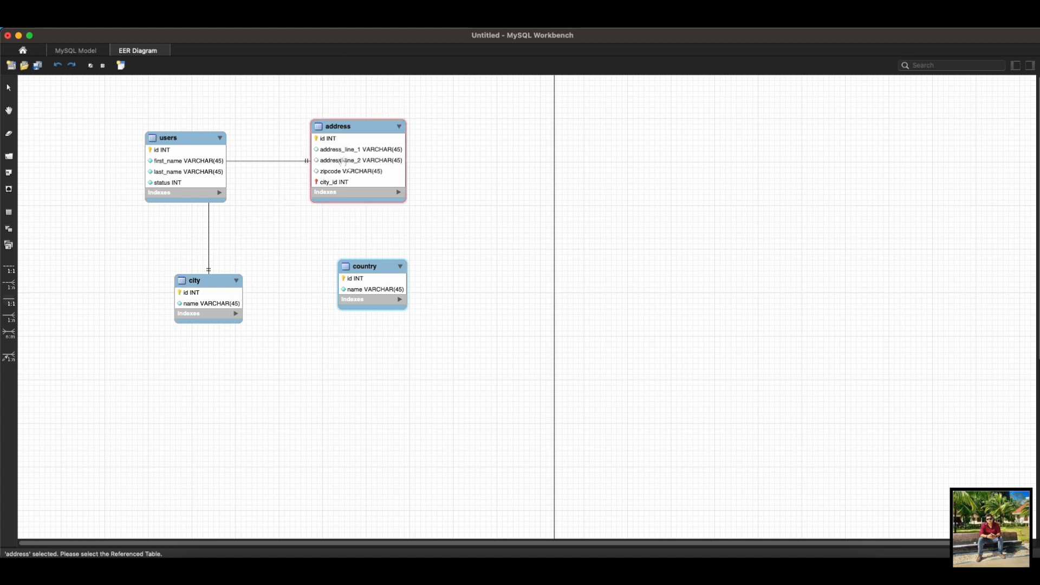
click(361, 272)
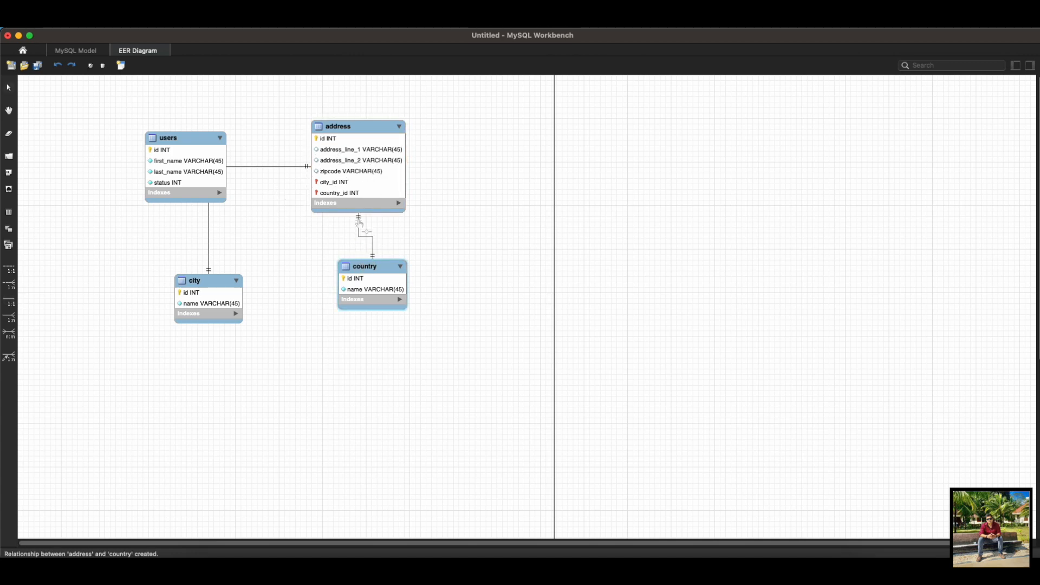
Step: Rearrange the diagram so that country sits to the right of address and city sits below country
click(372, 252)
click(374, 279)
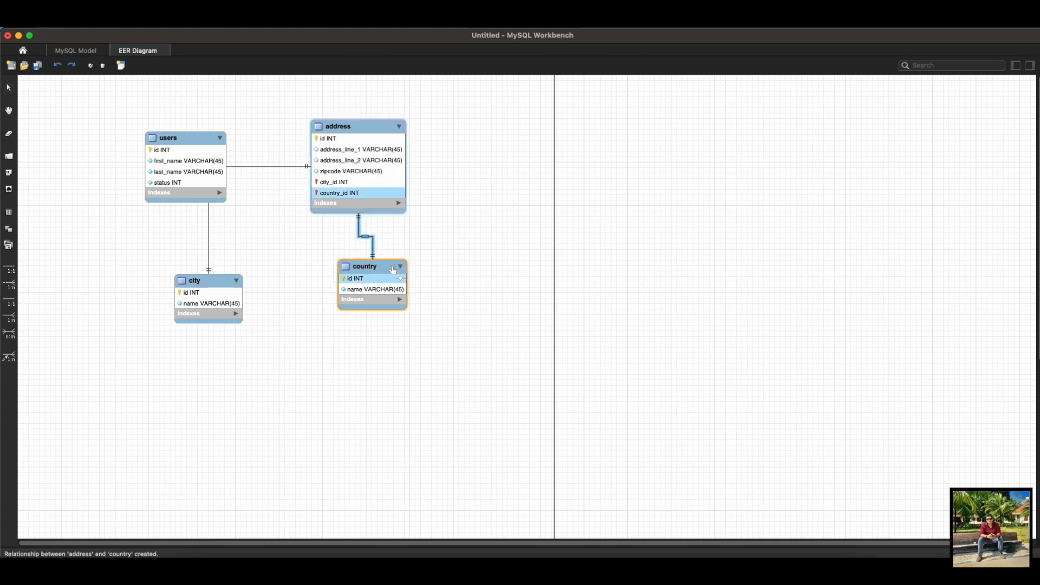
drag(374, 280, 524, 134)
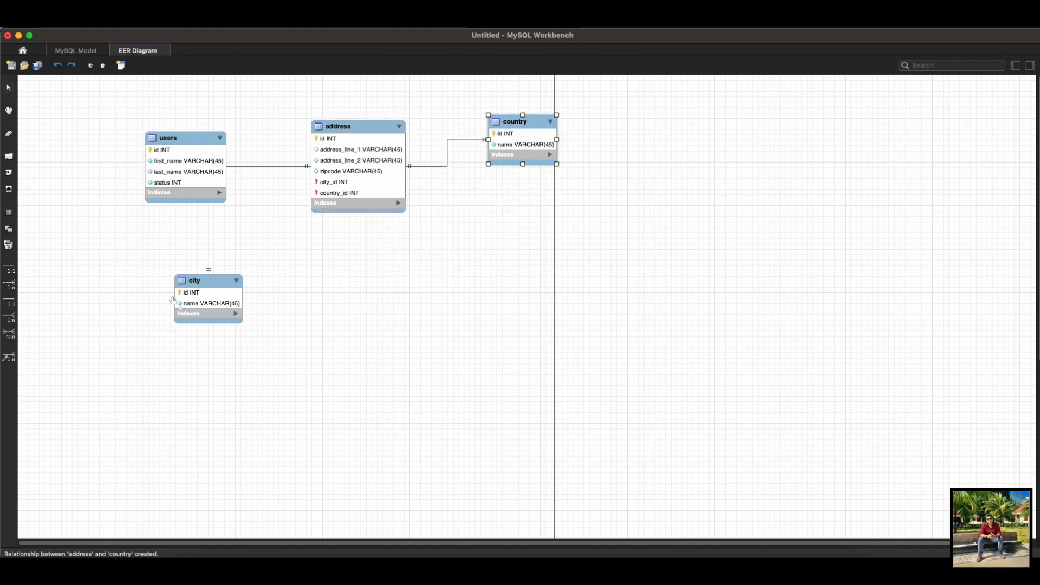
drag(206, 274, 529, 243)
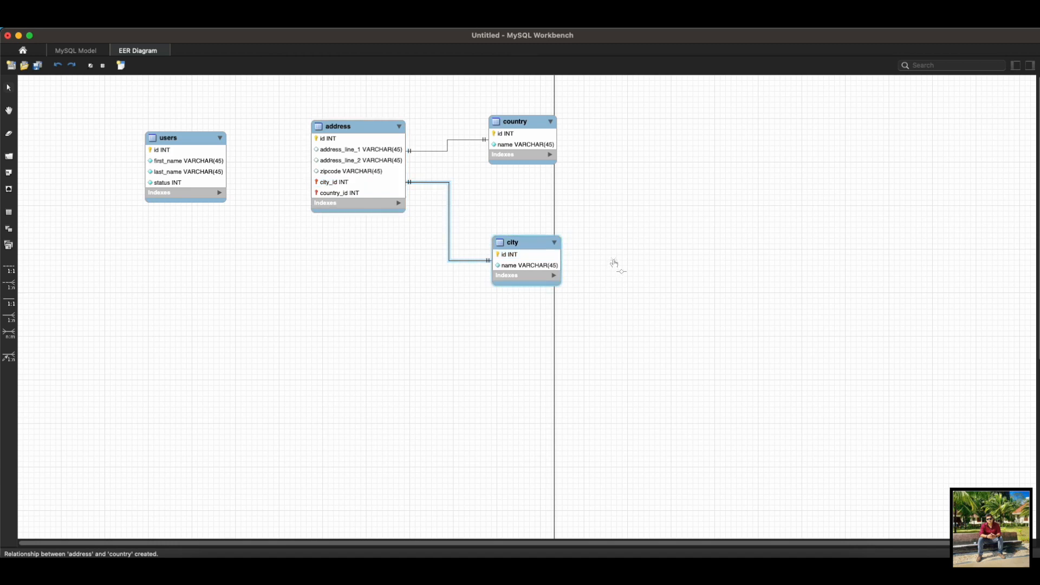
Step: Create a one-to-many identifying relationship between users and address, with address receiving the foreign key
click(11, 318)
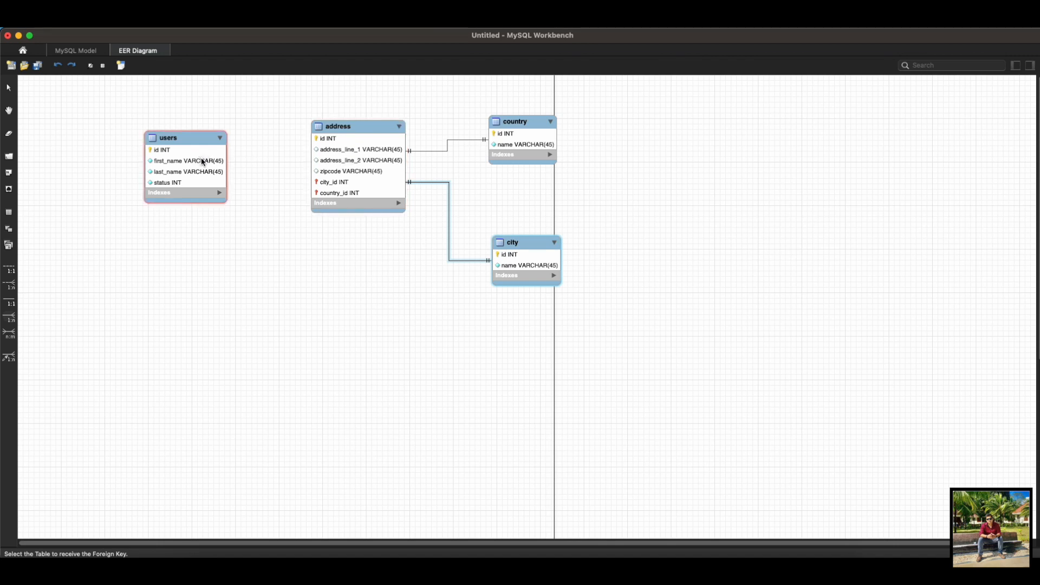
click(357, 180)
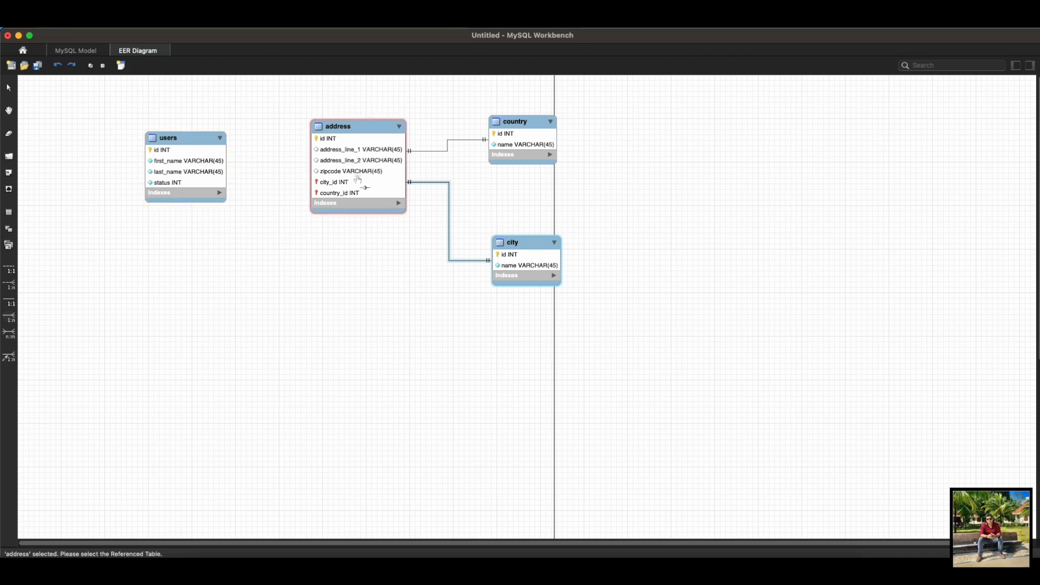
click(175, 171)
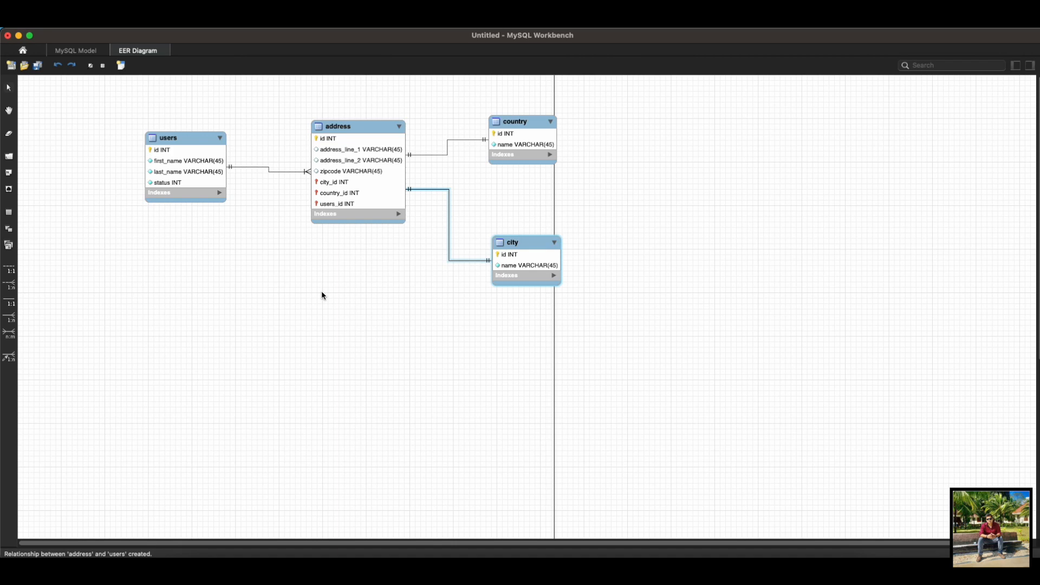
Step: Open the users table for editing, toggle the not-null setting of last_name off and back on, and close the editor
click(167, 166)
double_click(174, 142)
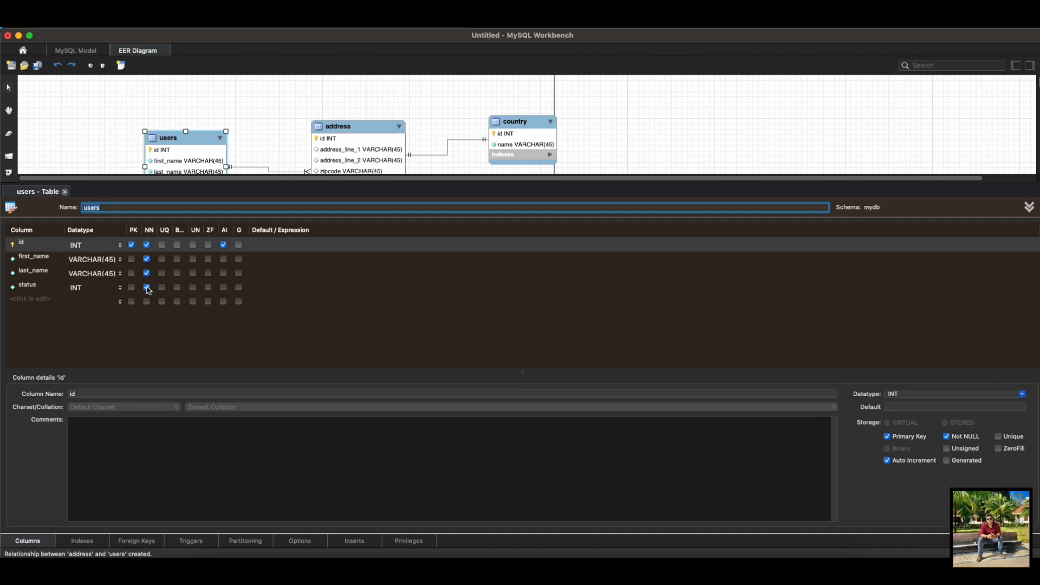
click(147, 273)
click(147, 274)
click(146, 273)
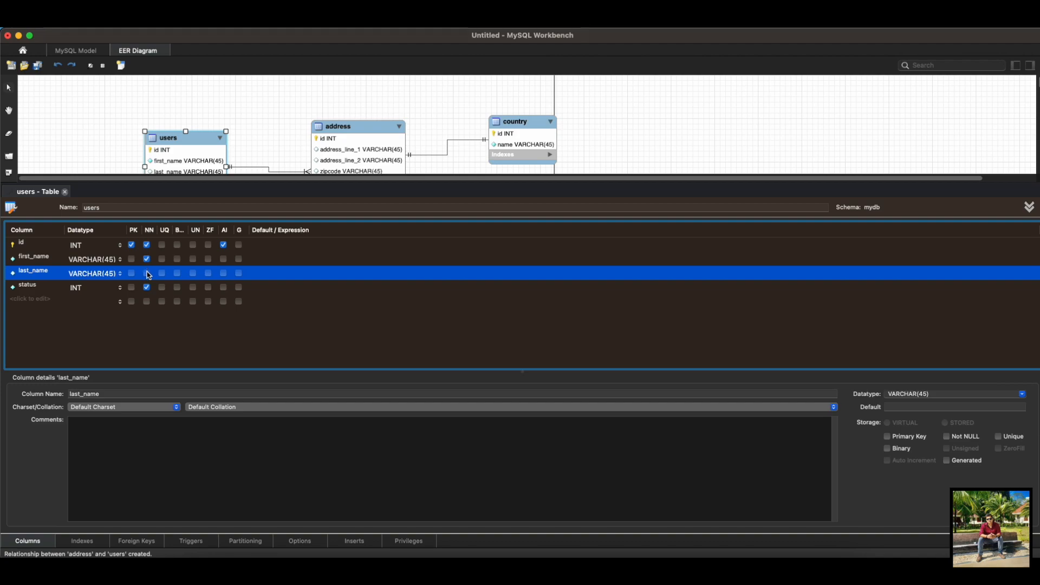
click(147, 273)
click(65, 192)
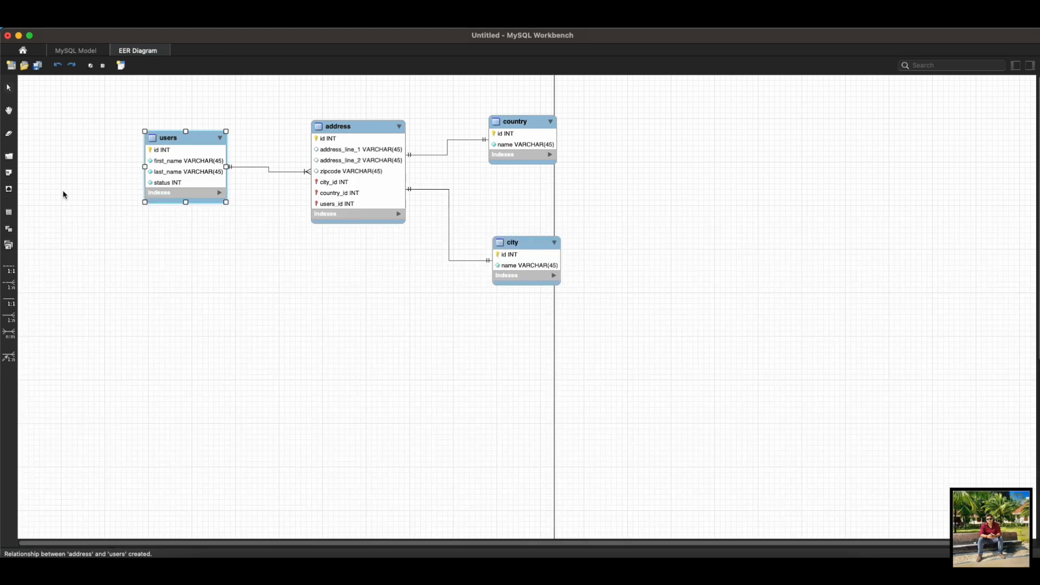
Step: Copy the address table's SQL and paste it into the Untitled-1 file in VS Code, replacing any existing content
right_click(393, 153)
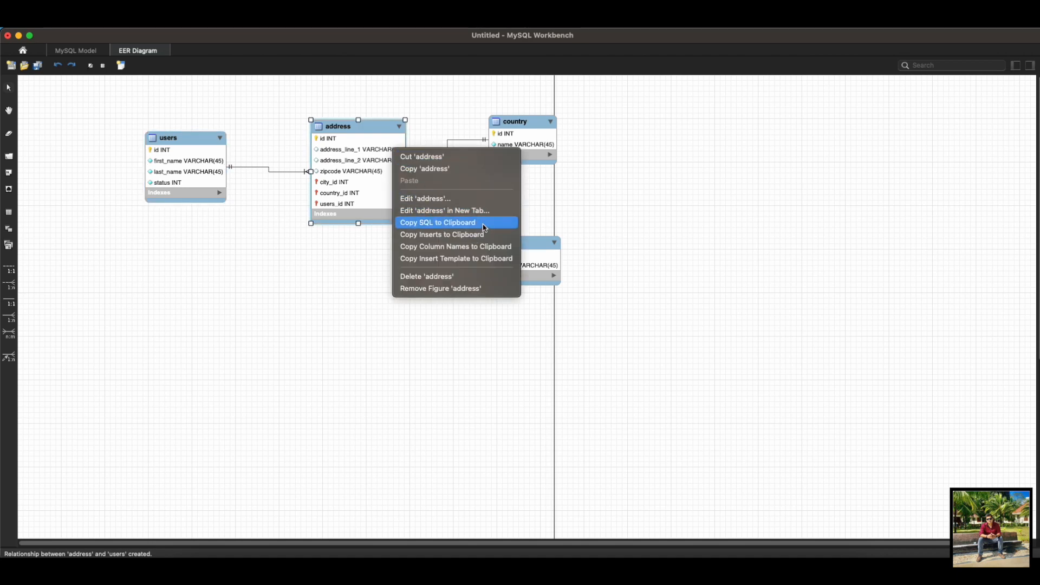
click(447, 223)
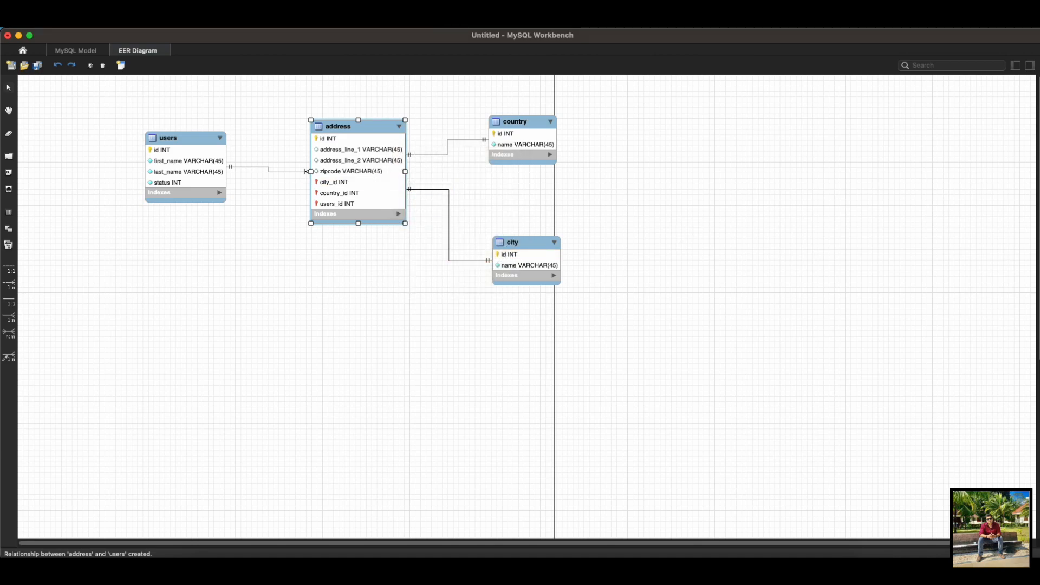
key(super+Tab)
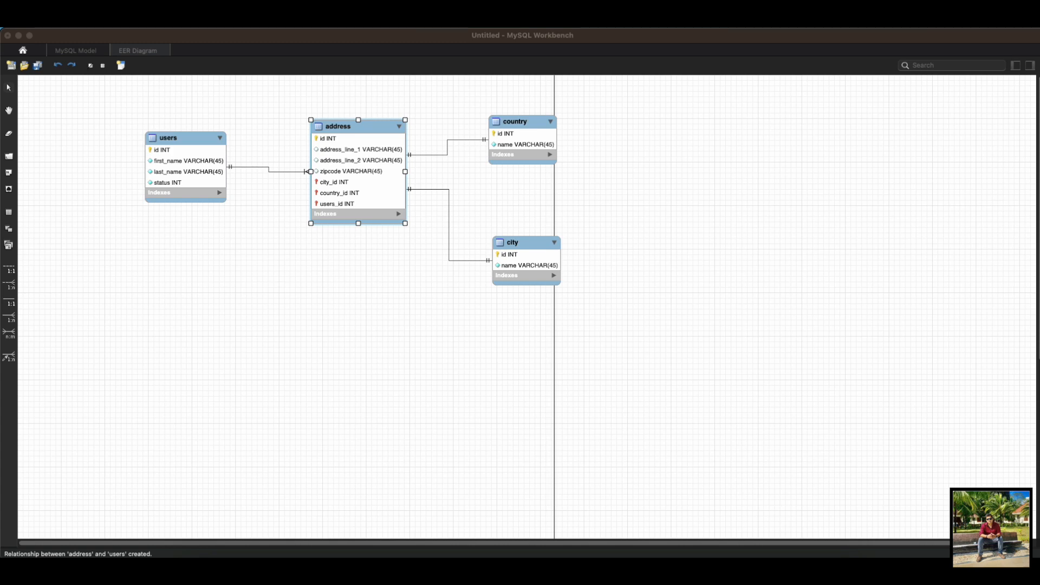
drag(1039, 129, 382, 77)
key(super+a)
key(super+x)
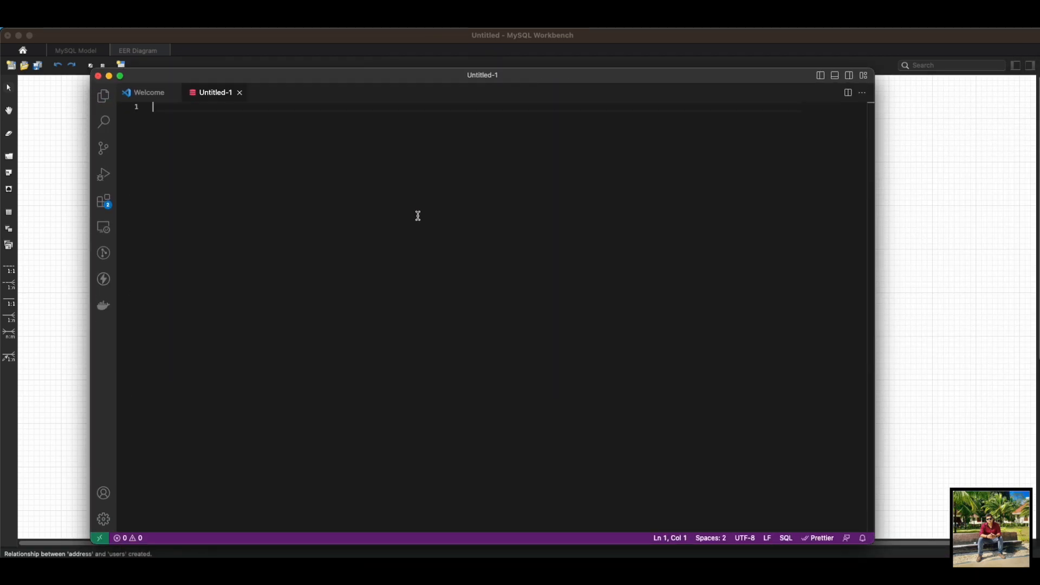
key(super+v)
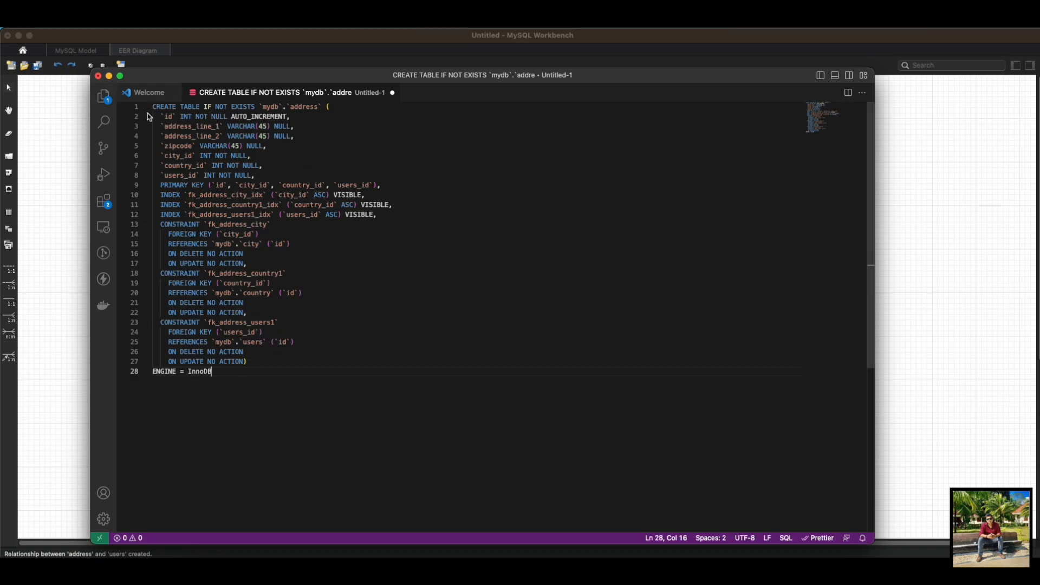
Step: Return to MySQL Workbench, copy the country table's SQL, and replace the Untitled-1 content in VS Code with it
click(63, 155)
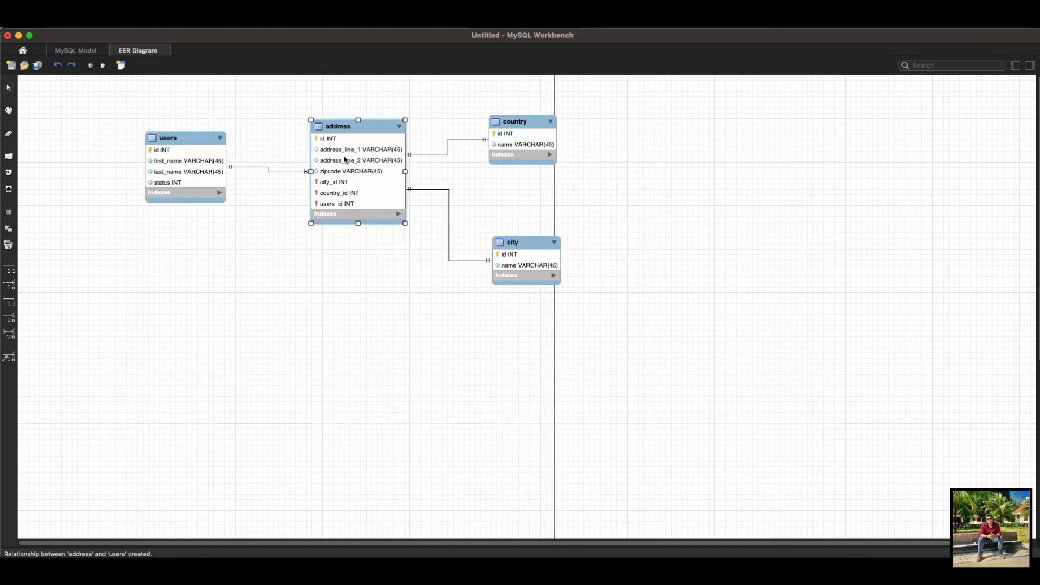
right_click(516, 135)
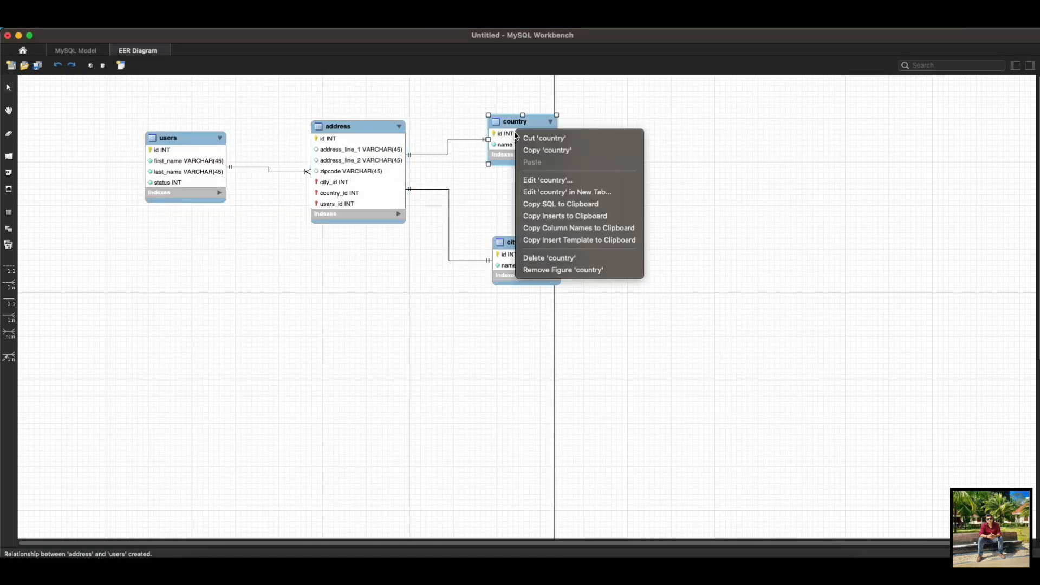
click(560, 204)
key(super+Tab)
key(super+a)
key(super+v)
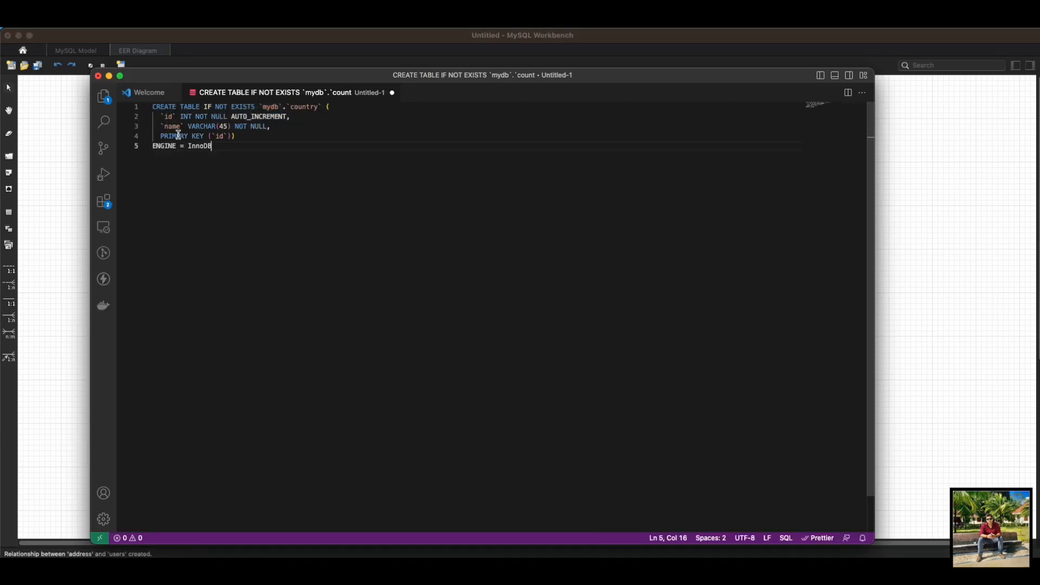
drag(289, 148, 152, 107)
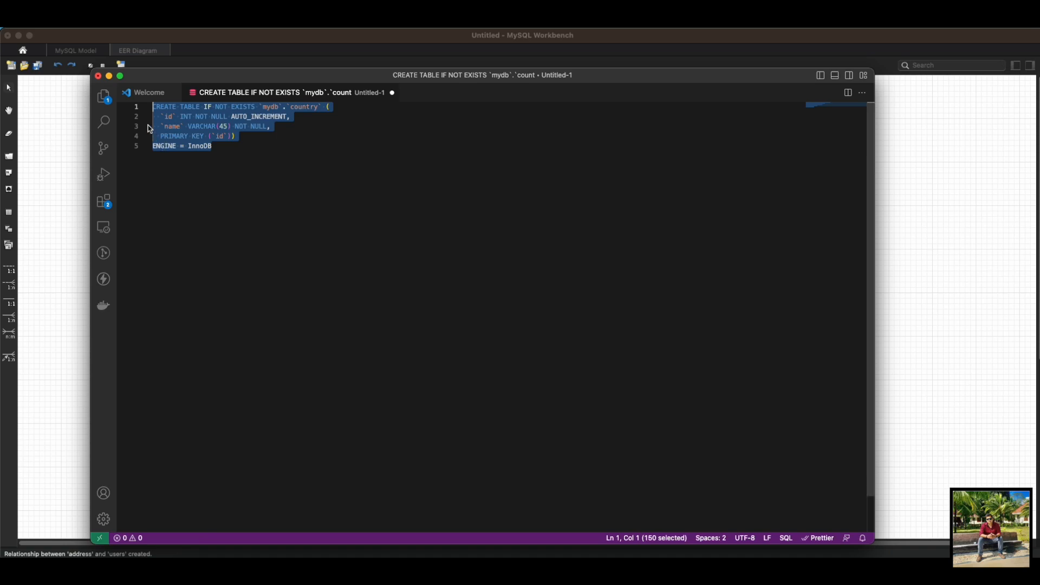
Step: Copy the address table's column names from MySQL Workbench and replace the Untitled-1 content in VS Code with them
click(77, 106)
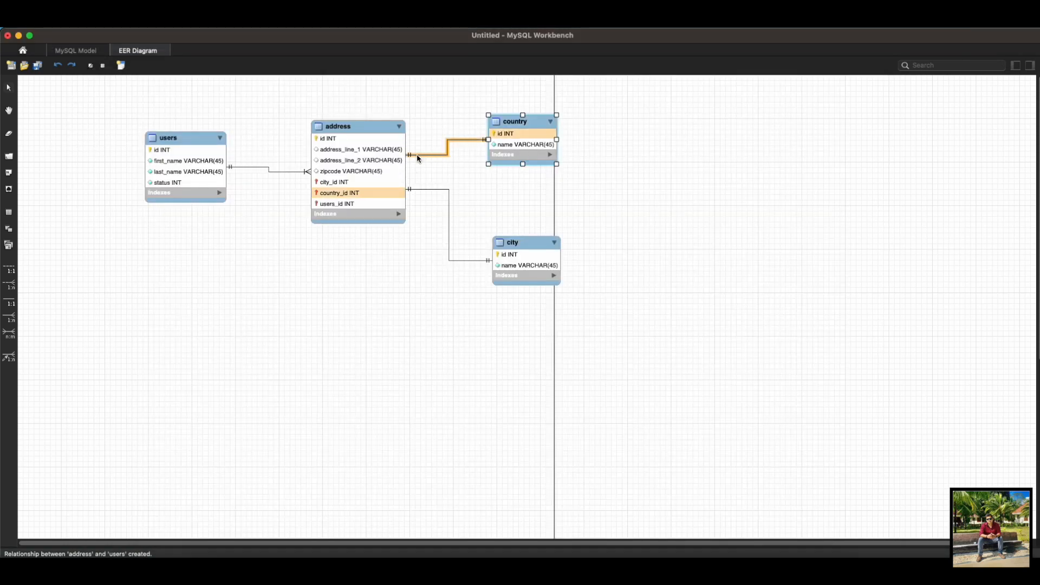
right_click(381, 164)
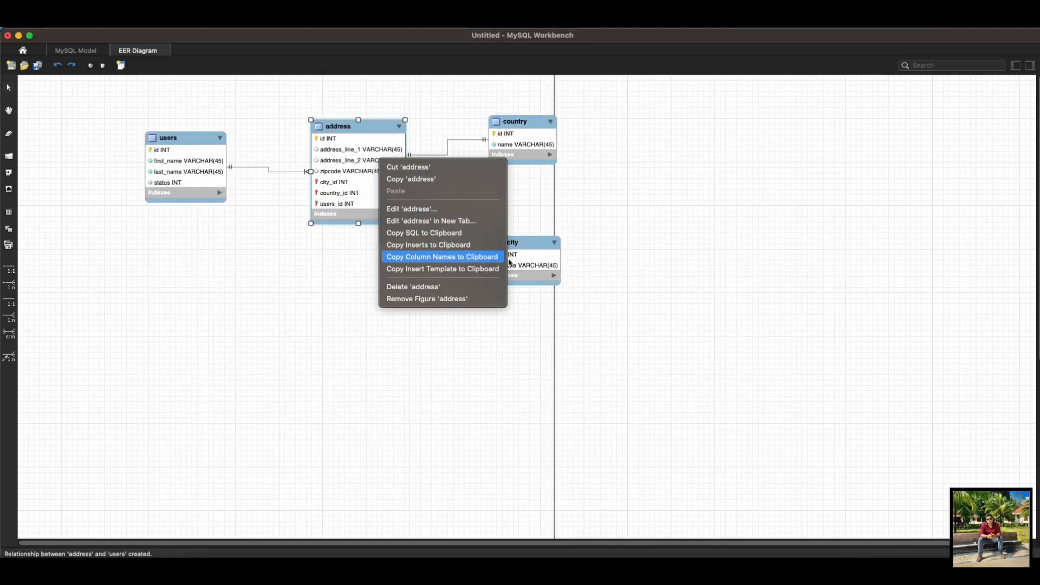
click(437, 260)
key(super+Tab)
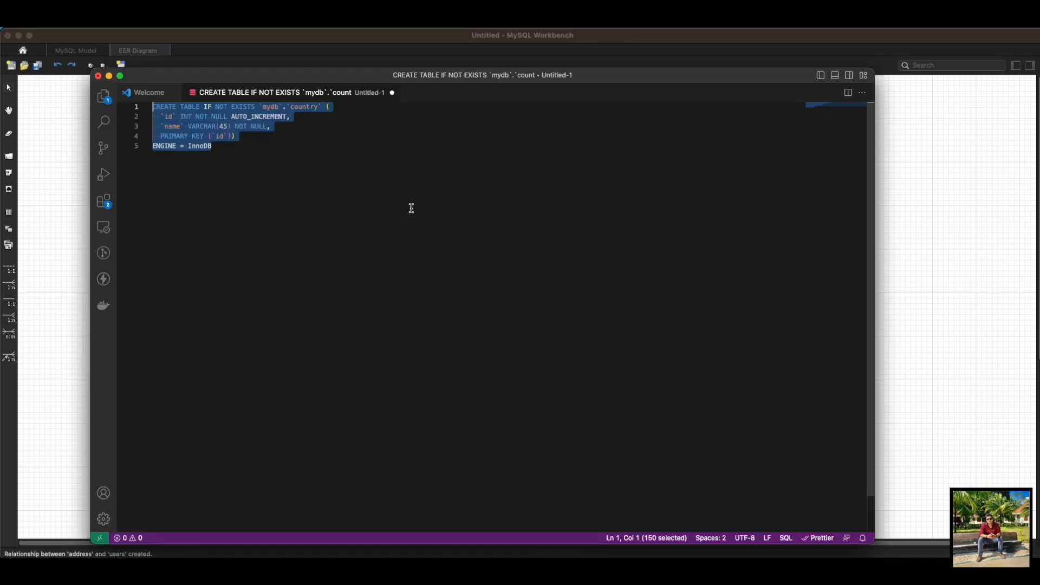
key(super+v)
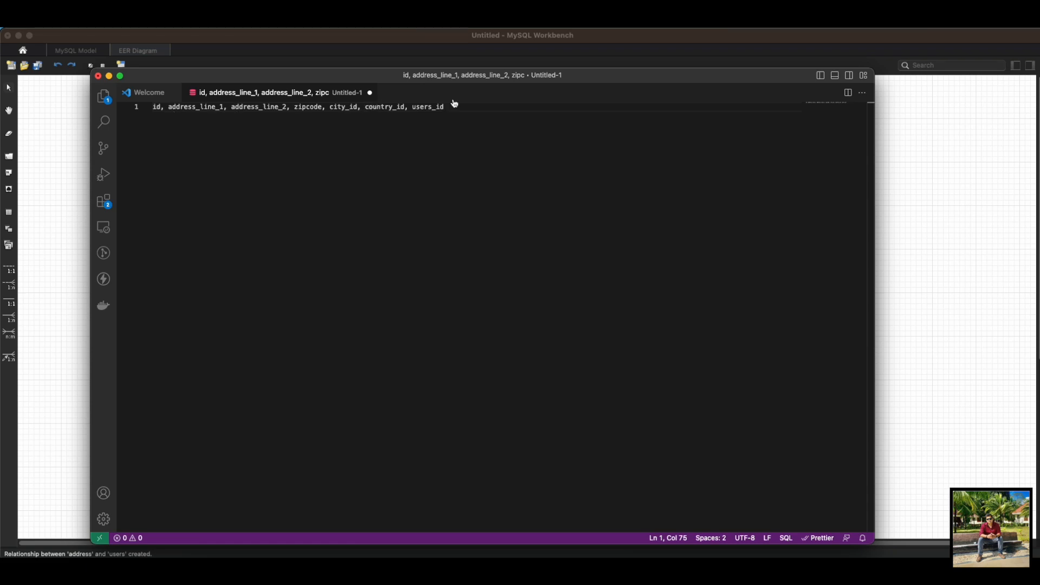
drag(487, 104, 139, 109)
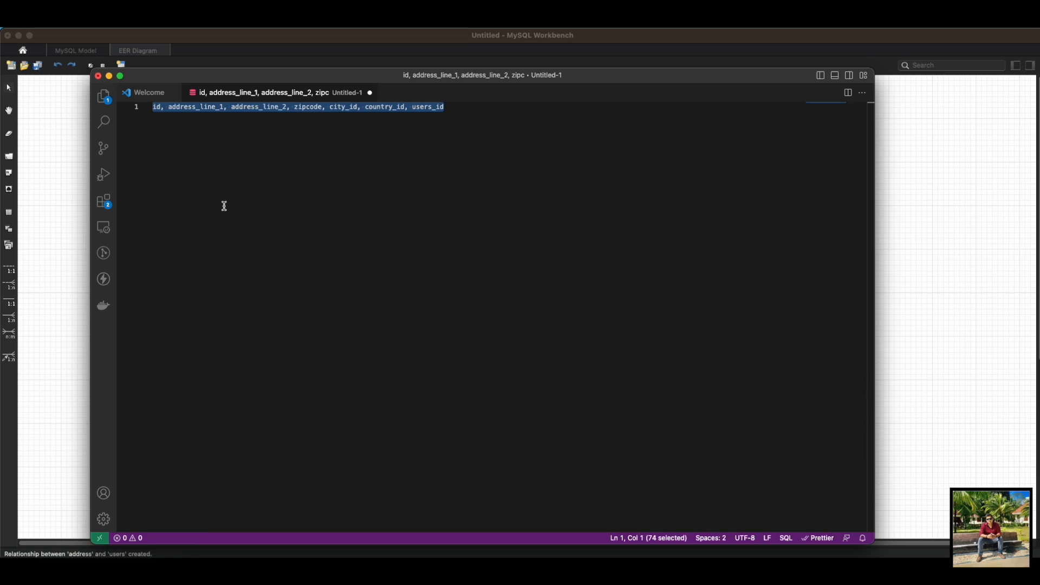
Step: Return to MySQL Workbench, view the connection parameters of the Forward Engineer wizard, and close it without continuing
click(61, 125)
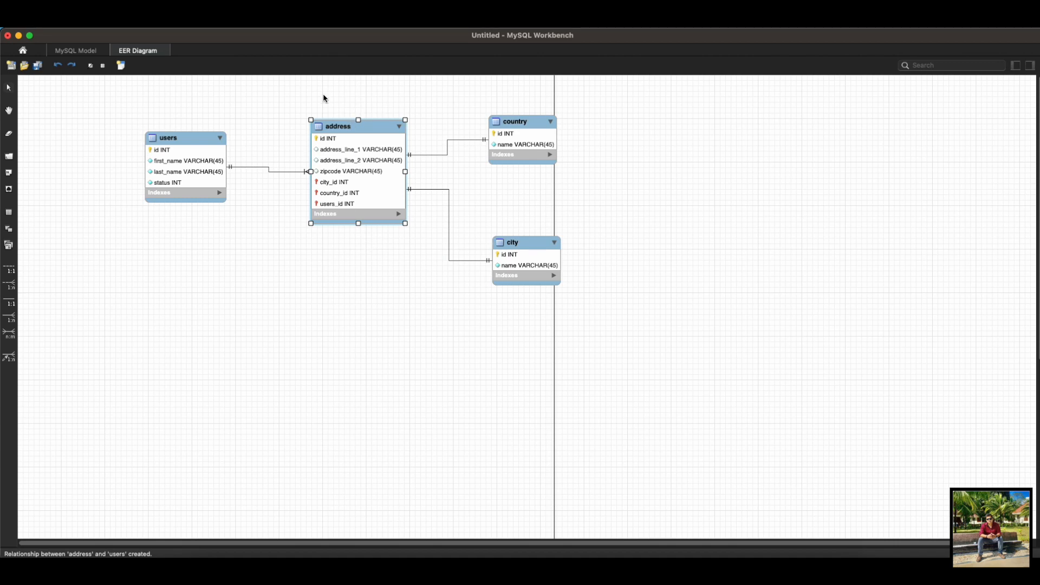
click(262, 29)
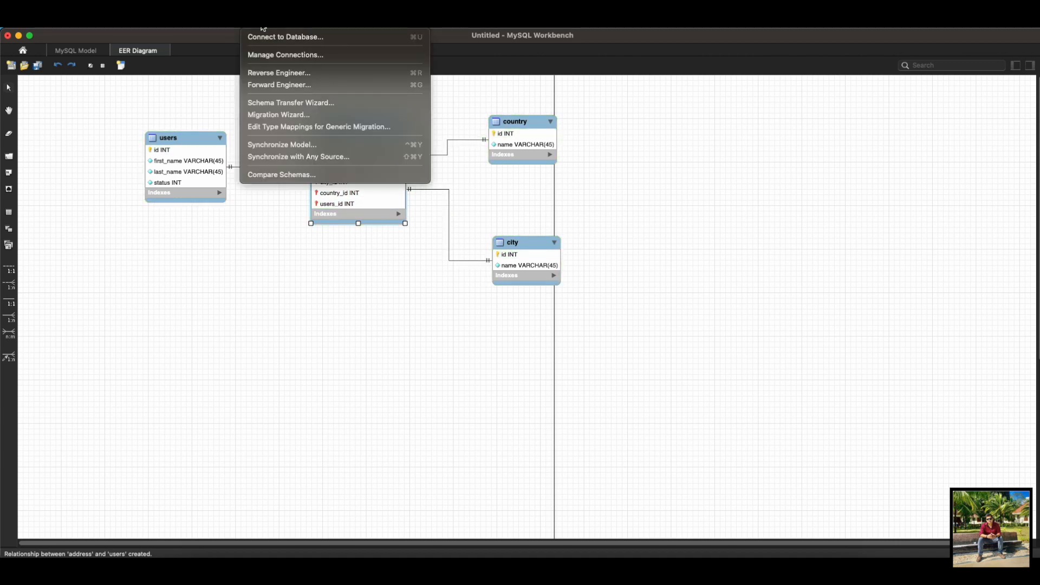
click(286, 87)
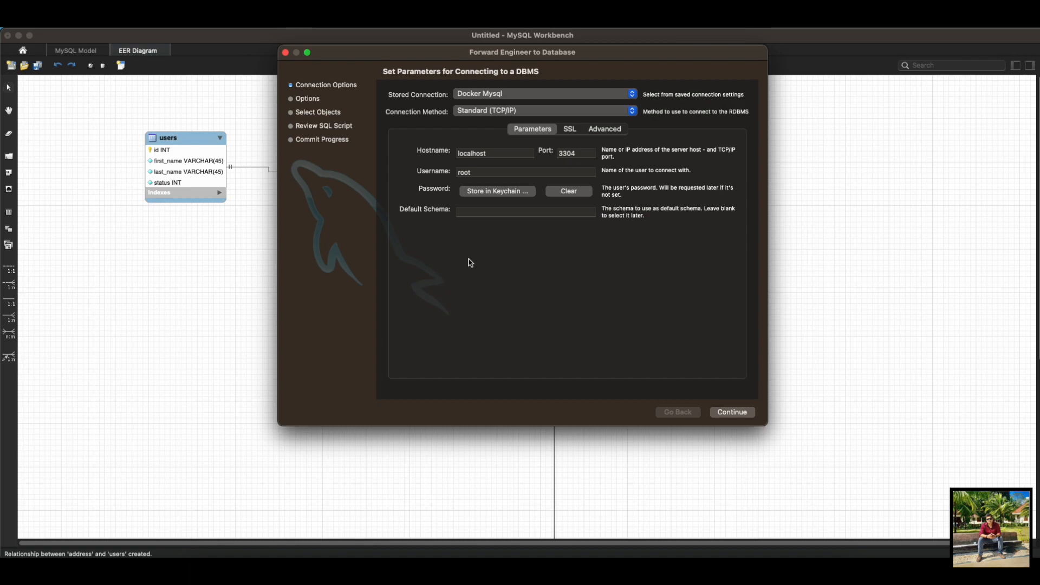
click(285, 52)
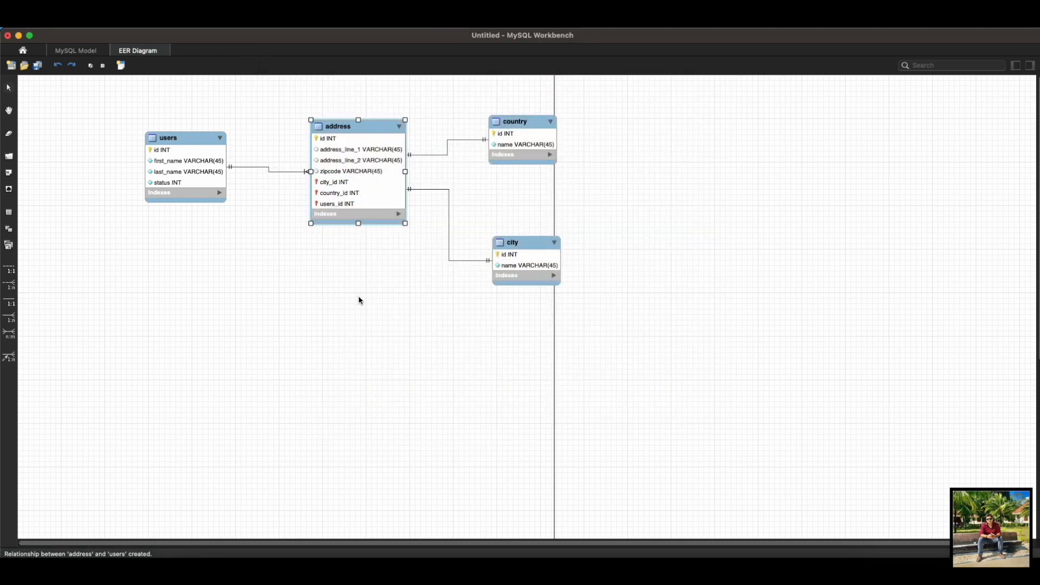
Step: Look at the dialog for saving the model under a new name and the available export formats, without saving or exporting
click(387, 269)
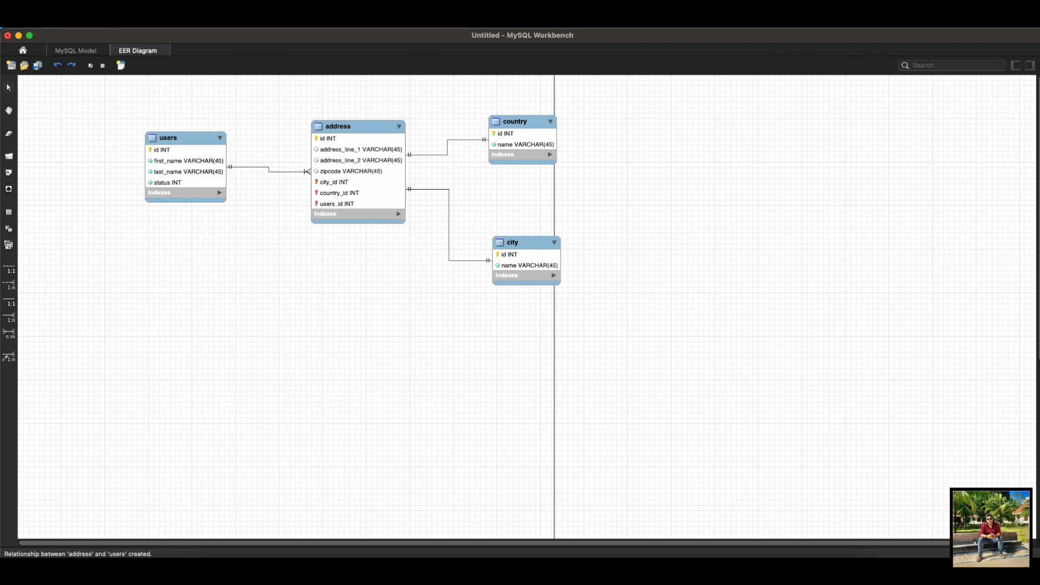
click(109, 21)
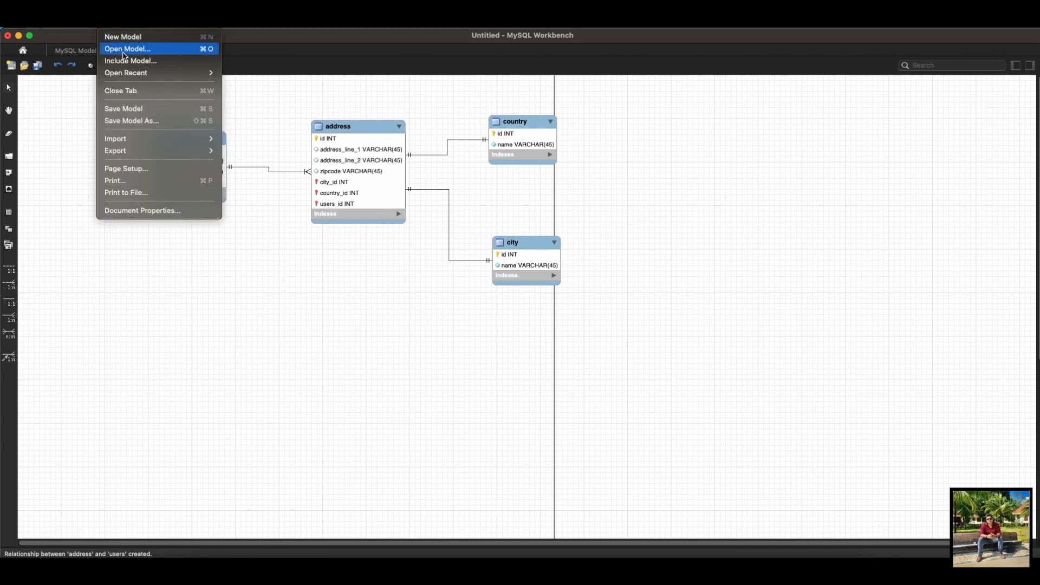
click(140, 120)
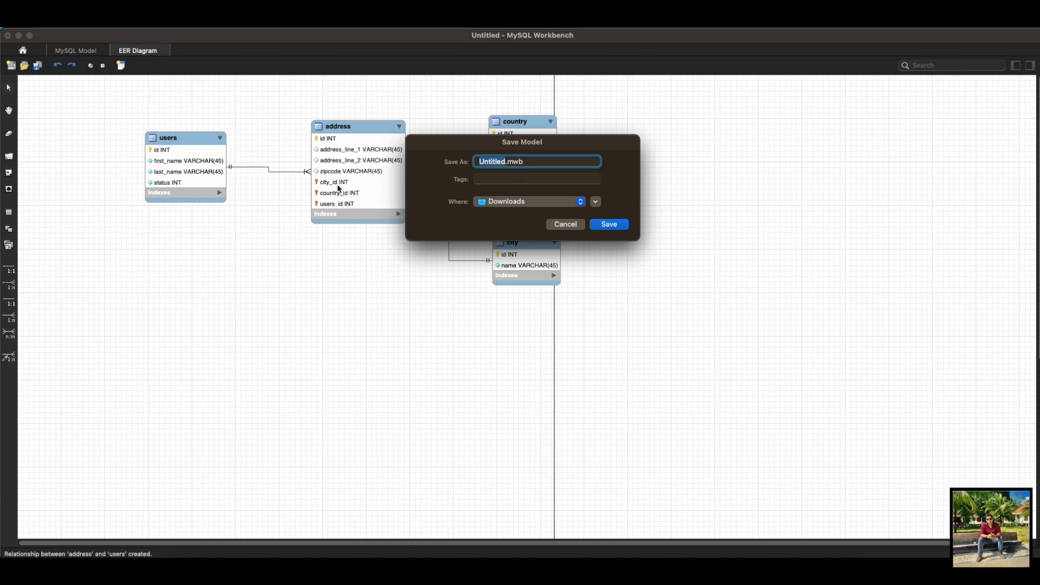
click(558, 226)
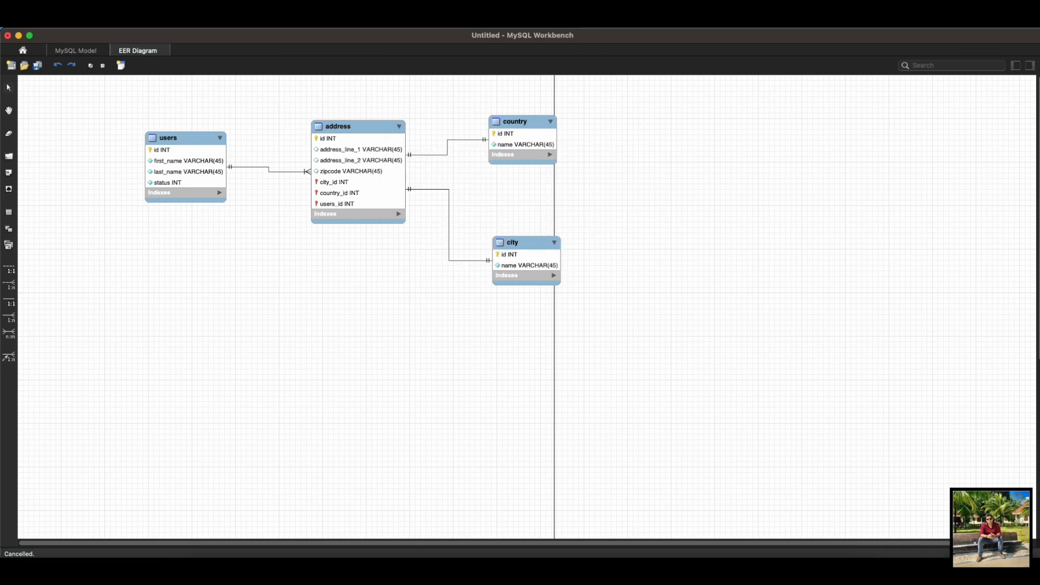
click(109, 22)
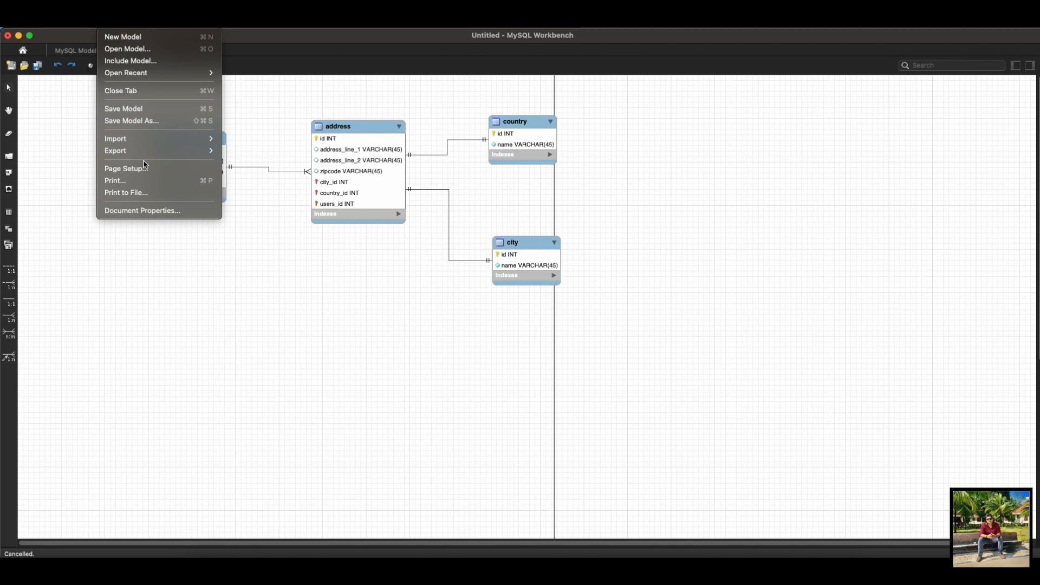
mouse_move(153, 152)
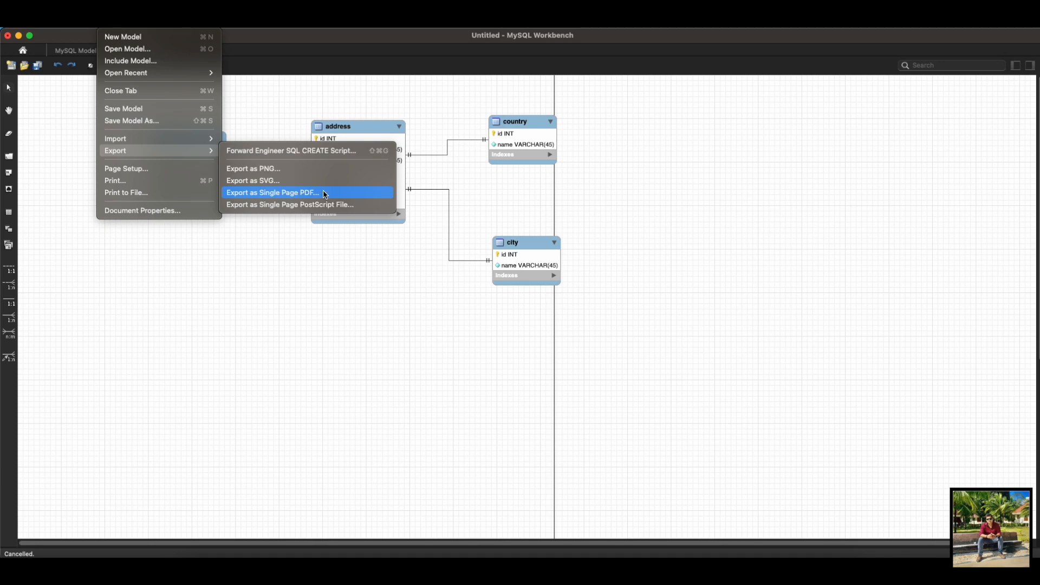
click(318, 289)
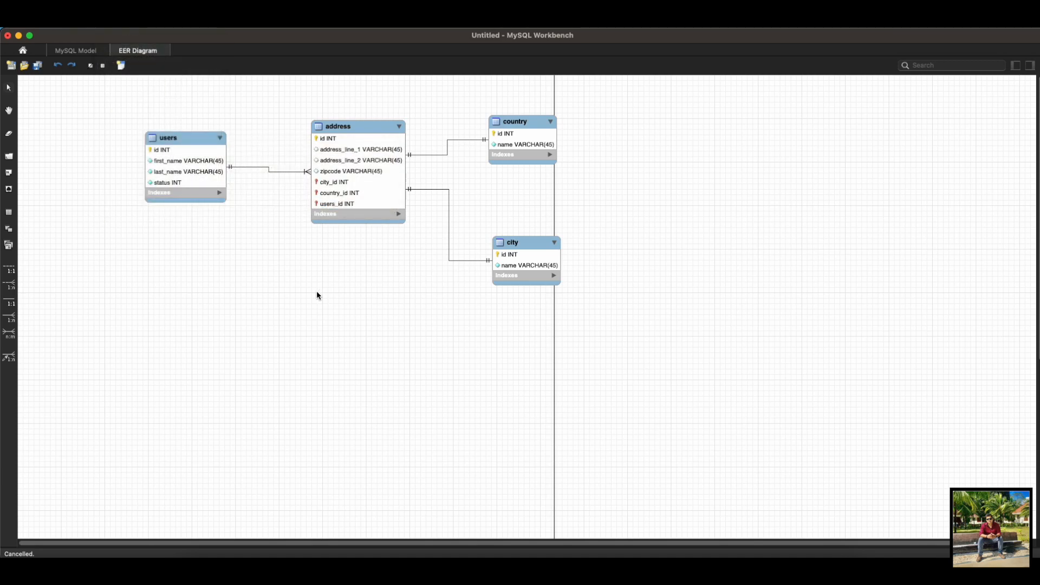